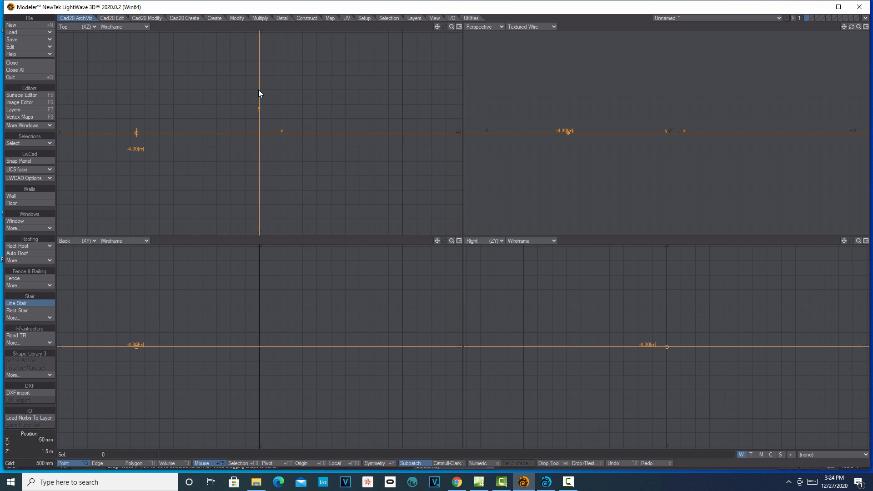
Finish the line stair with its end near the origin and save the object as stairs4
{"action": "left_click_drag", "start_coordinate": [258, 90], "coordinate": [256, 133]}
{"action": "key", "text": "Return"}
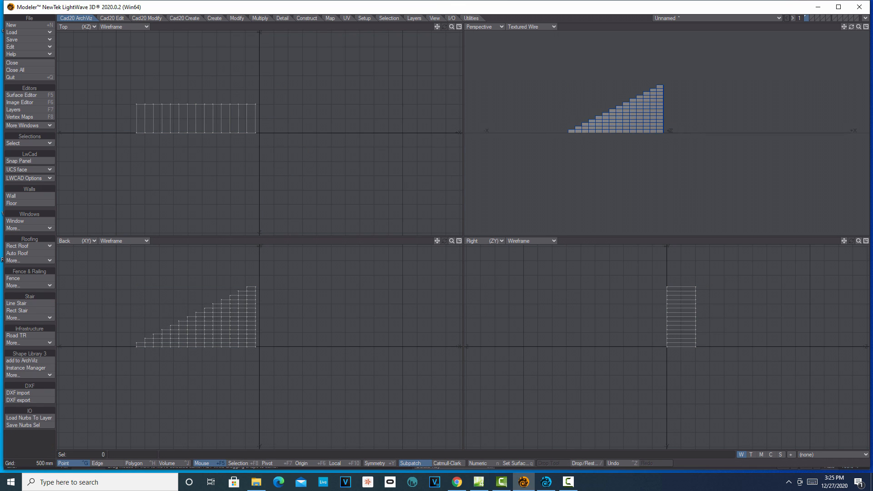
{"action": "left_click", "coordinate": [42, 38]}
{"action": "left_click", "coordinate": [42, 37]}
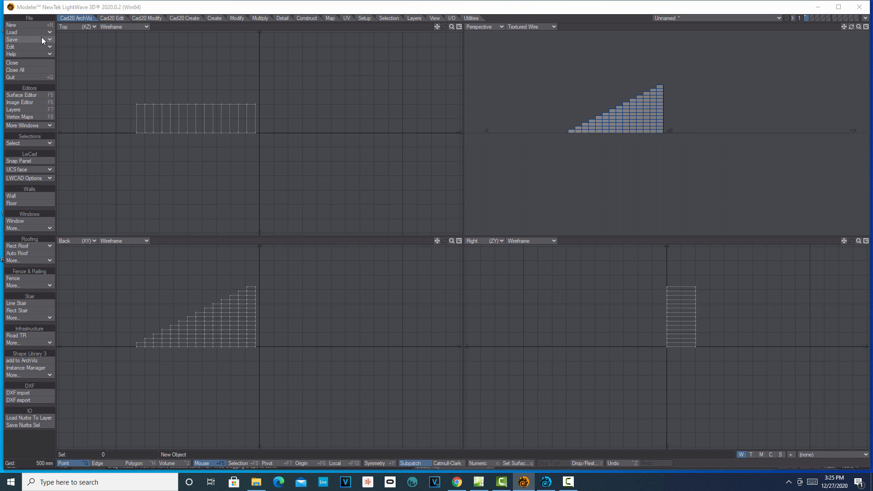
{"action": "left_click", "coordinate": [42, 39]}
{"action": "type", "text": "stairs4"}
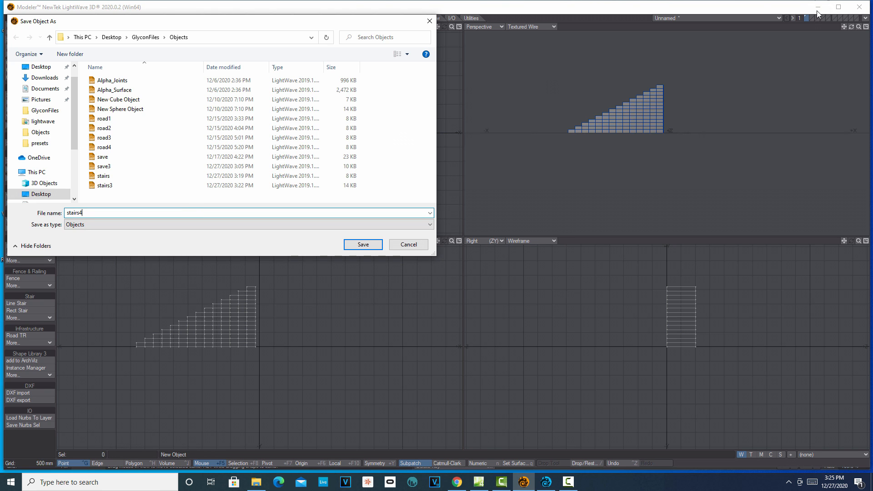
{"action": "left_click", "coordinate": [362, 245]}
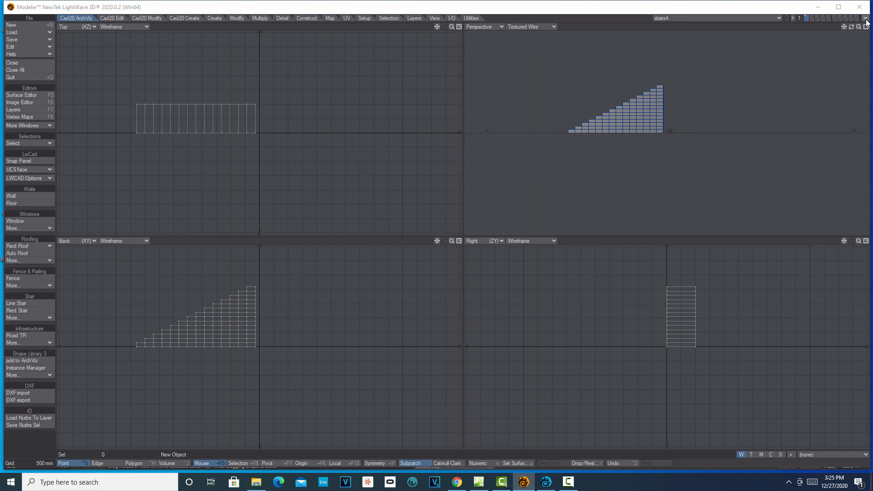
Send the stairs4 object over to Layout and rotate it to a bank of about 3.3°
{"action": "left_click", "coordinate": [865, 18]}
{"action": "left_click", "coordinate": [824, 33]}
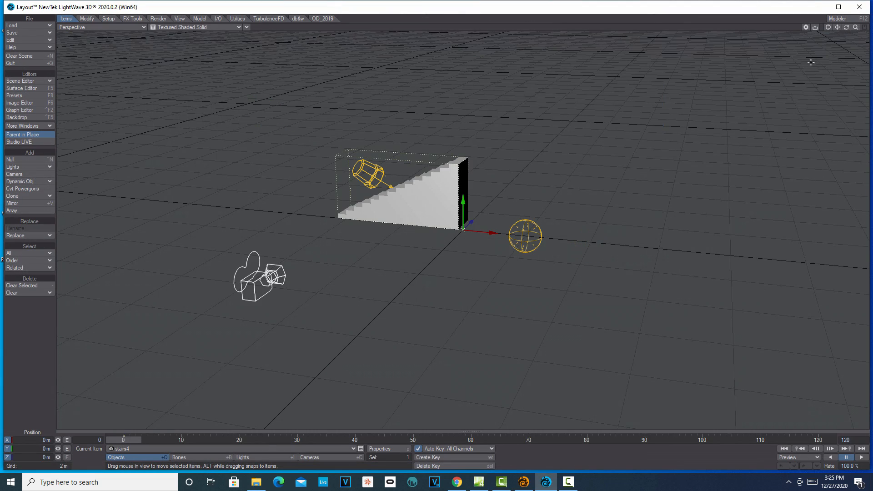
{"action": "left_click_drag", "start_coordinate": [847, 28], "coordinate": [838, 64]}
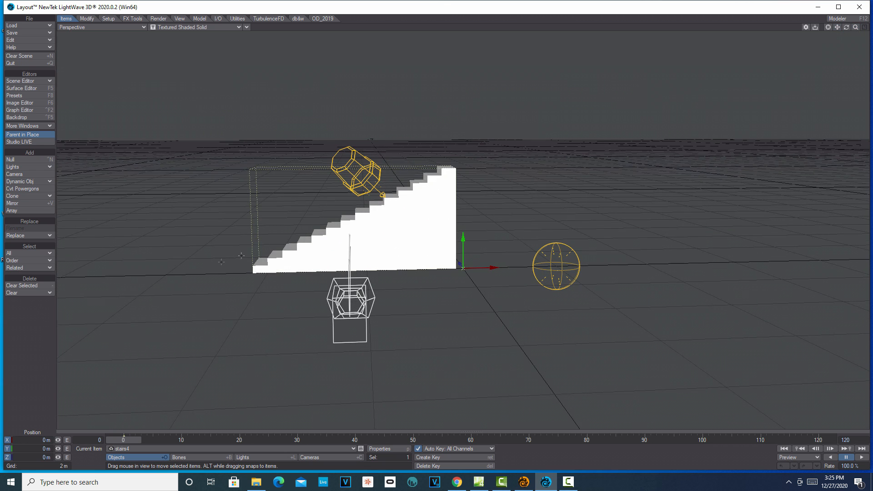
{"action": "key", "text": "y"}
{"action": "mouse_move", "coordinate": [478, 251]}
{"action": "left_mouse_down"}
{"action": "mouse_move", "coordinate": [462, 246]}
{"action": "mouse_move", "coordinate": [481, 252]}
{"action": "left_mouse_up"}
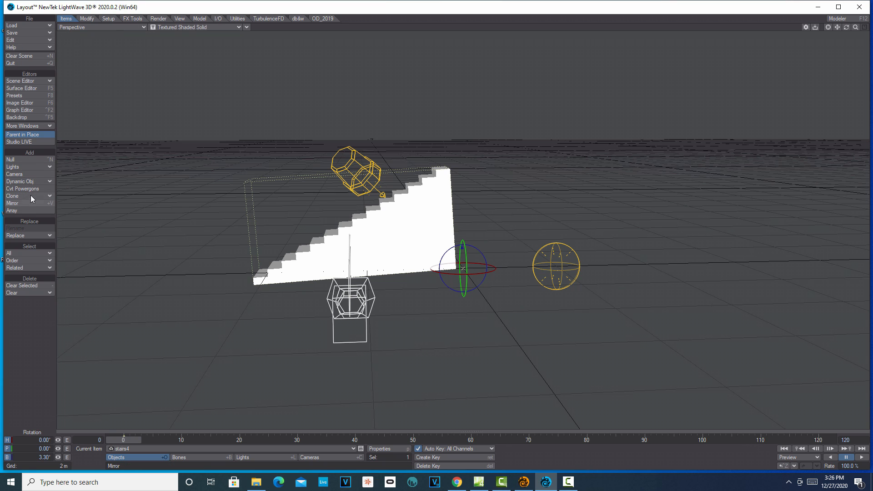
Add a camera named DrunkenCamera and raise it to about 2.54 m on Y
{"action": "left_click", "coordinate": [34, 173]}
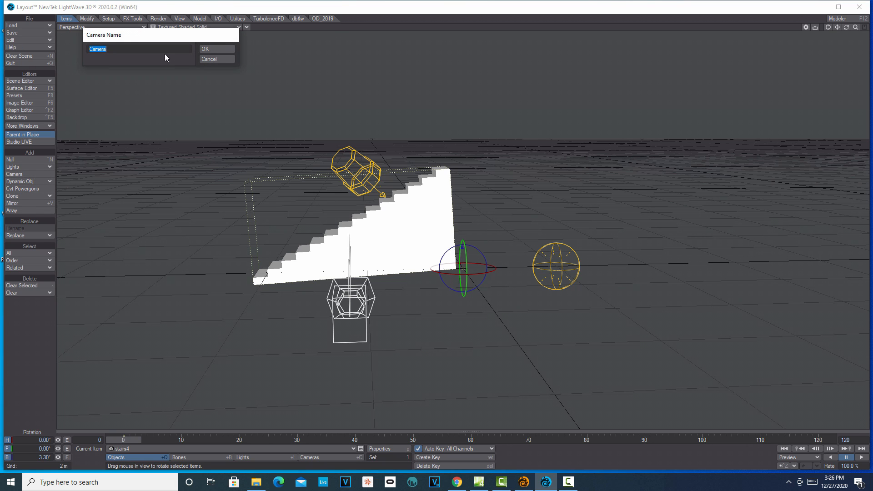
{"action": "type", "text": "DrunkenCamera"}
{"action": "left_click", "coordinate": [207, 48]}
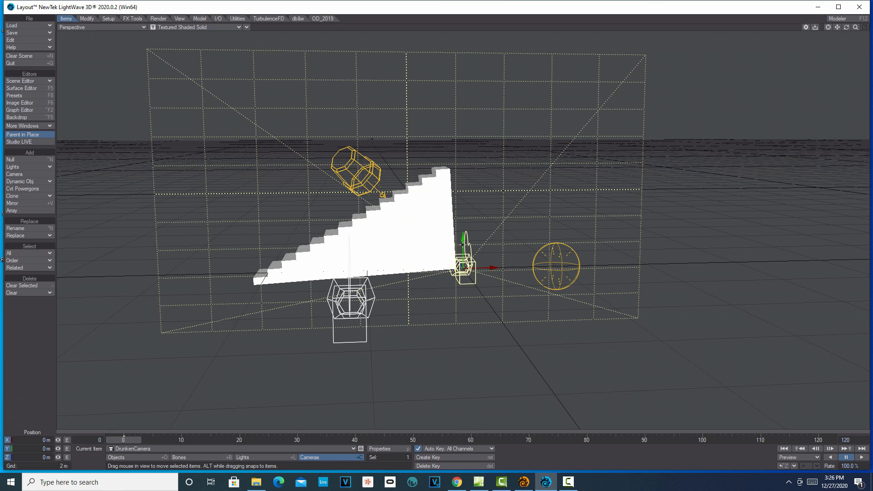
{"action": "left_click_drag", "start_coordinate": [464, 240], "coordinate": [464, 118]}
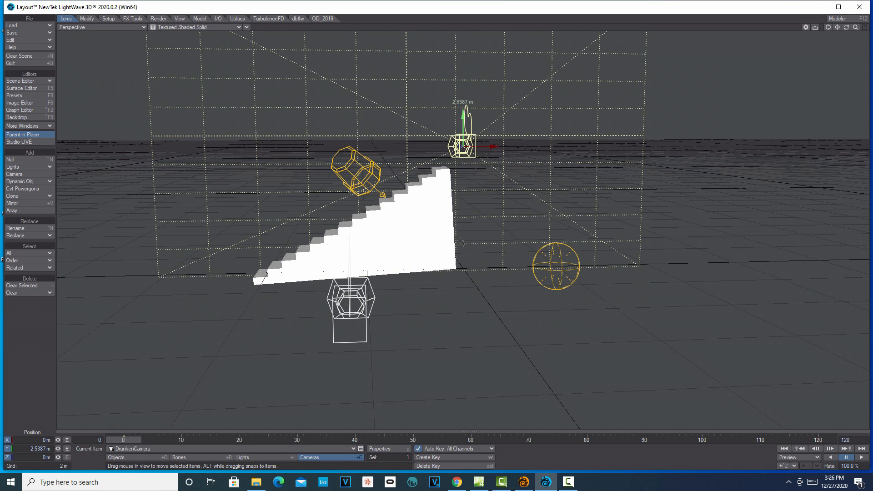
Using the top view, shift DrunkenCamera to about 540 mm on Z and turn its heading to about -87.9° to face down the stairs
{"action": "left_click", "coordinate": [133, 27]}
{"action": "left_click", "coordinate": [139, 20]}
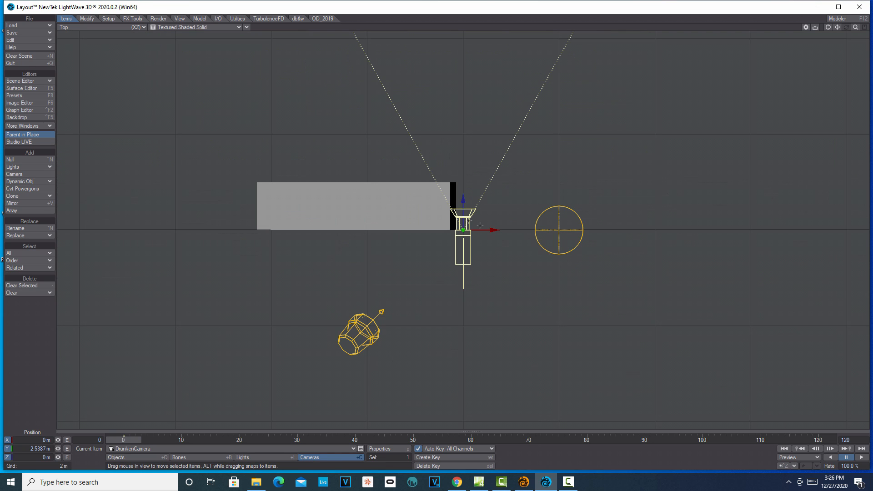
{"action": "left_click_drag", "start_coordinate": [478, 253], "coordinate": [477, 227]}
{"action": "key", "text": "y"}
{"action": "left_click_drag", "start_coordinate": [463, 172], "coordinate": [432, 202]}
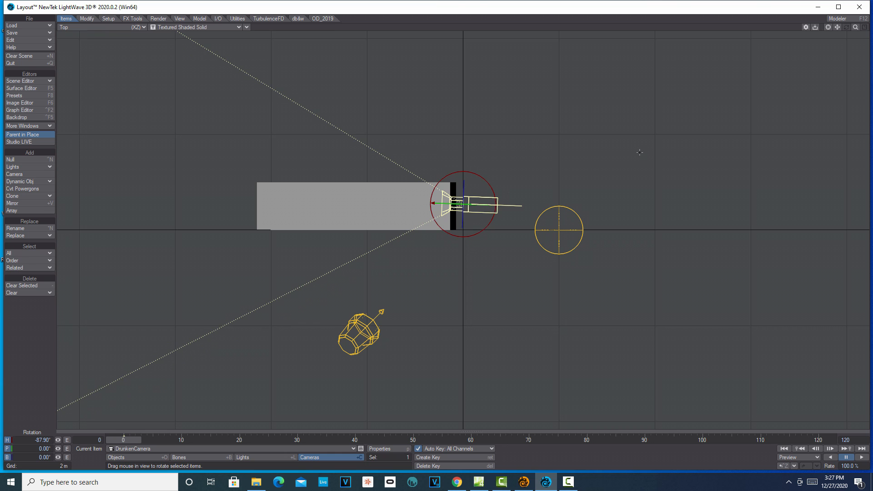
{"action": "left_click", "coordinate": [143, 27]}
{"action": "left_click", "coordinate": [149, 66]}
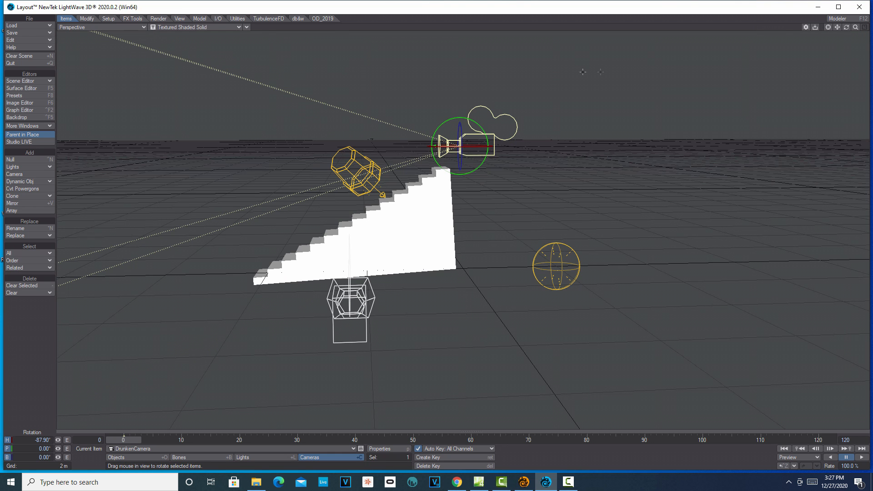
Reduce the grid size to 500 mm and position DrunkenCamera over the top steps at about -421 mm on X
{"action": "key", "text": "t"}
{"action": "left_click_drag", "start_coordinate": [497, 144], "coordinate": [271, 37]}
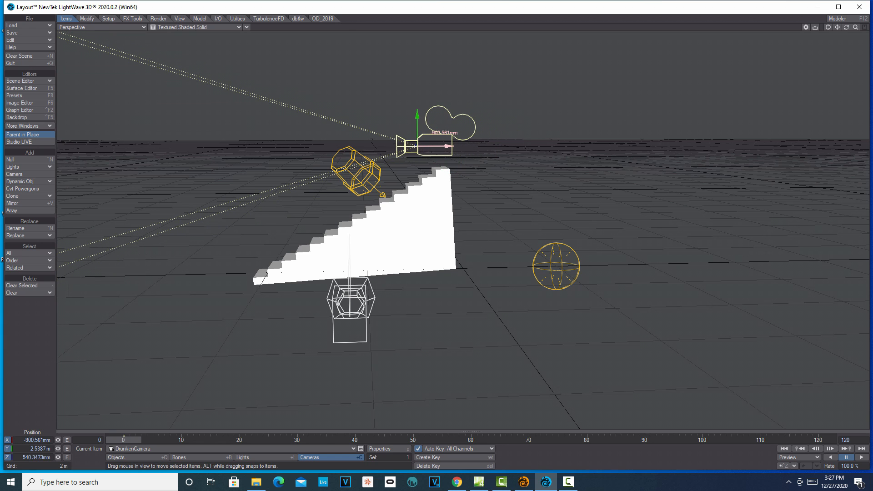
{"action": "left_click", "coordinate": [179, 19]}
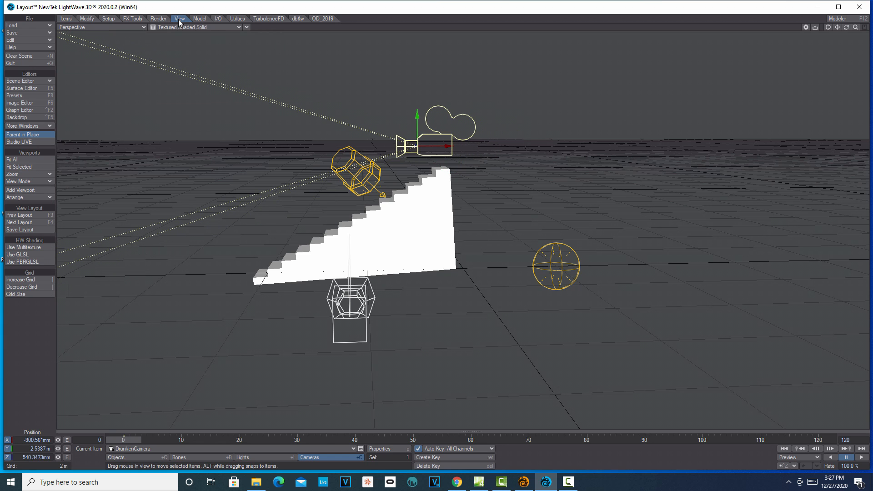
{"action": "left_click", "coordinate": [37, 288]}
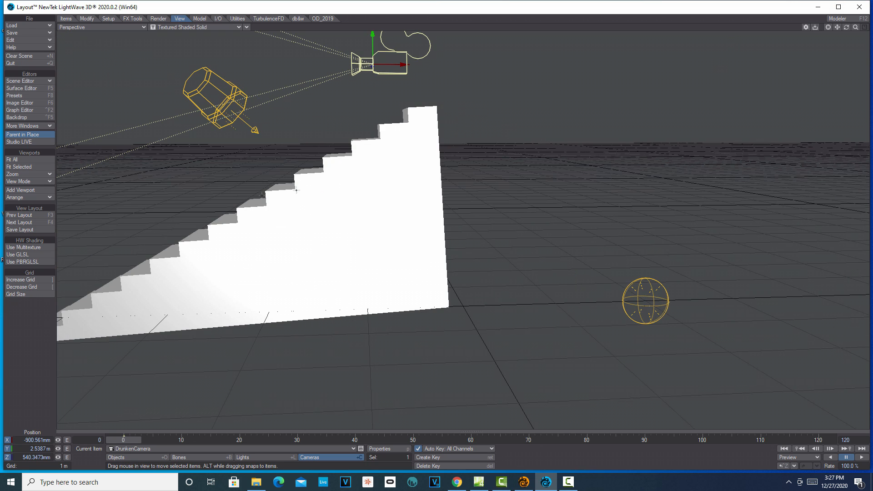
{"action": "left_click", "coordinate": [38, 288]}
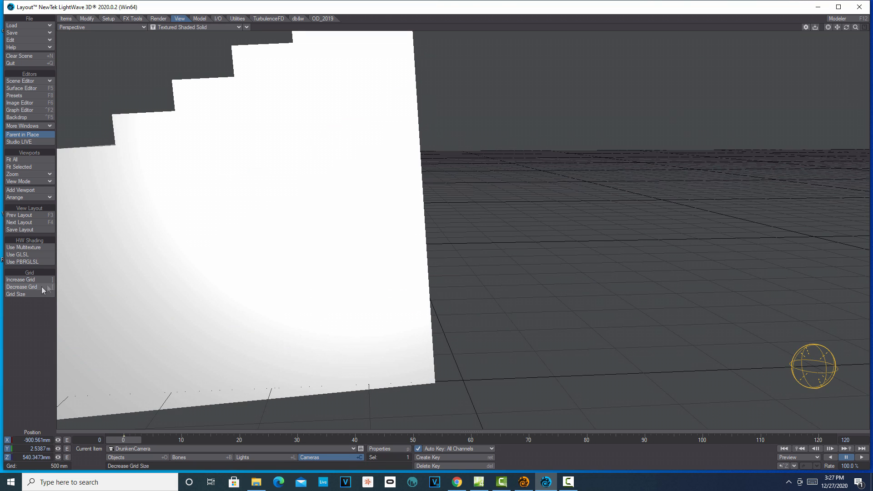
{"action": "left_click_drag", "start_coordinate": [857, 29], "coordinate": [515, 120]}
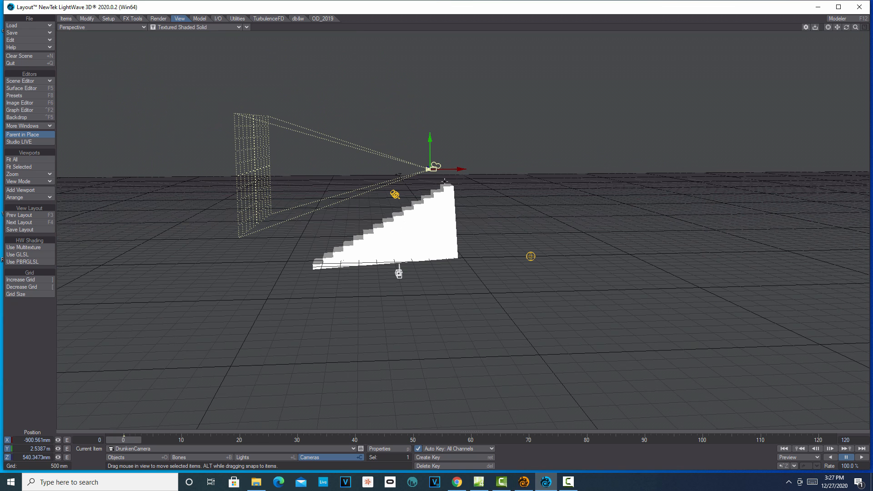
{"action": "left_click_drag", "start_coordinate": [458, 171], "coordinate": [477, 170]}
Select the stairs and make them a static collision body
{"action": "mouse_move", "coordinate": [847, 27]}
{"action": "left_mouse_down"}
{"action": "mouse_move", "coordinate": [778, 48]}
{"action": "mouse_move", "coordinate": [760, 38]}
{"action": "mouse_move", "coordinate": [841, 20]}
{"action": "left_mouse_up"}
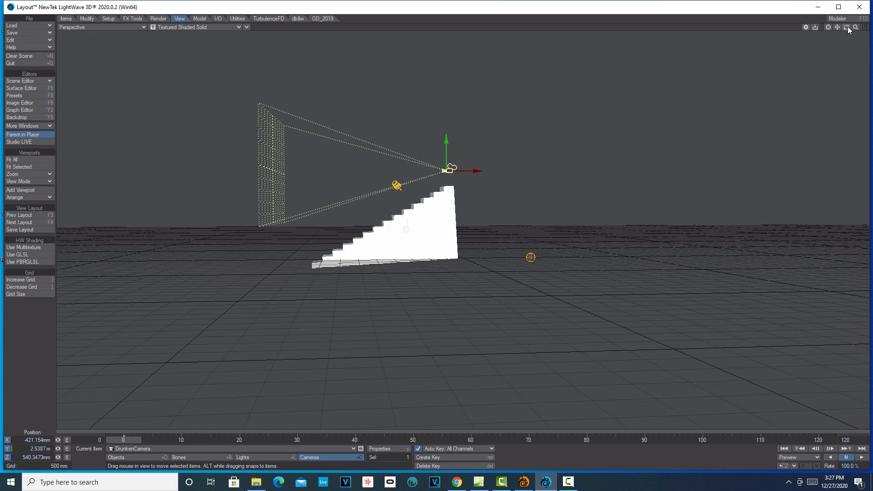
{"action": "mouse_move", "coordinate": [855, 26]}
{"action": "left_mouse_down"}
{"action": "mouse_move", "coordinate": [856, 18]}
{"action": "mouse_move", "coordinate": [852, 32]}
{"action": "mouse_move", "coordinate": [838, 27]}
{"action": "mouse_move", "coordinate": [867, 28]}
{"action": "left_mouse_up"}
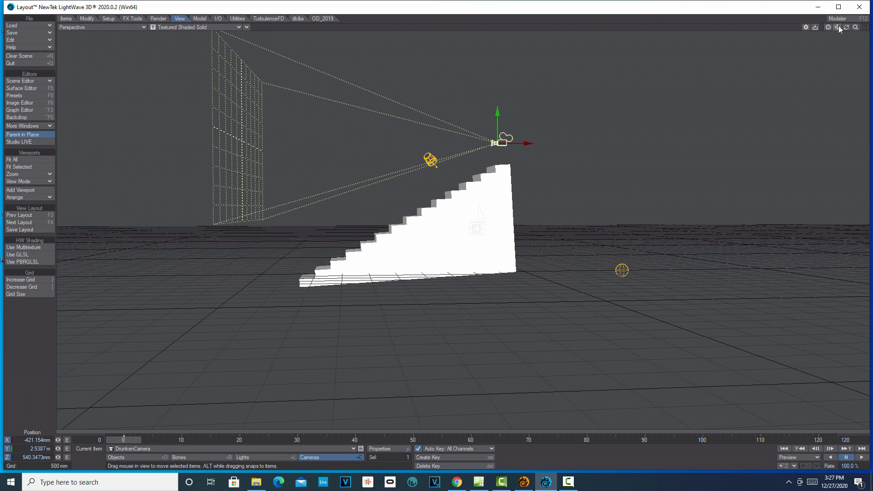
{"action": "left_click_drag", "start_coordinate": [837, 28], "coordinate": [837, 78]}
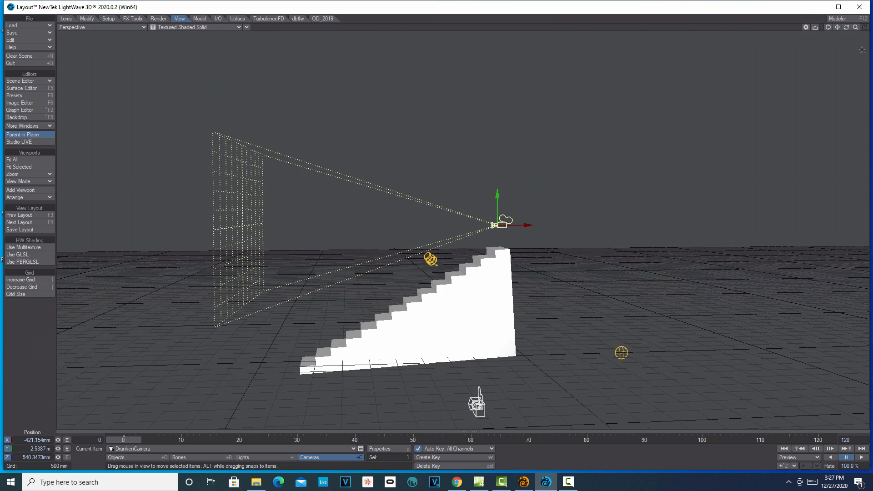
{"action": "left_click_drag", "start_coordinate": [846, 28], "coordinate": [870, 28]}
{"action": "left_click", "coordinate": [133, 19]}
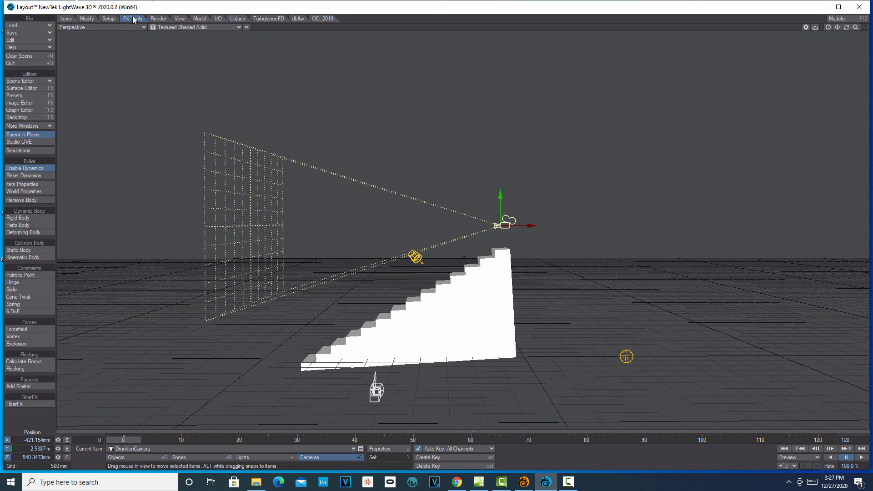
{"action": "left_click", "coordinate": [484, 310]}
{"action": "key", "text": "y"}
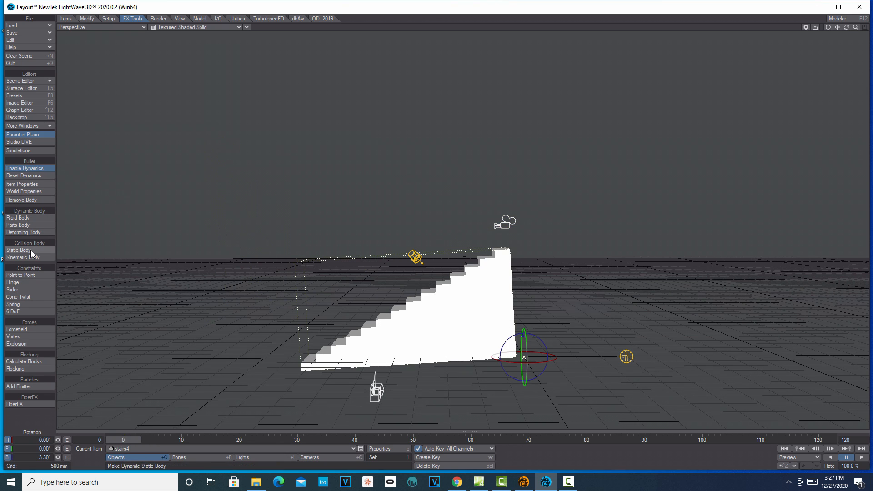
Make DrunkenCamera a dynamic rigid body and play the simulation
{"action": "key", "text": "shift+c"}
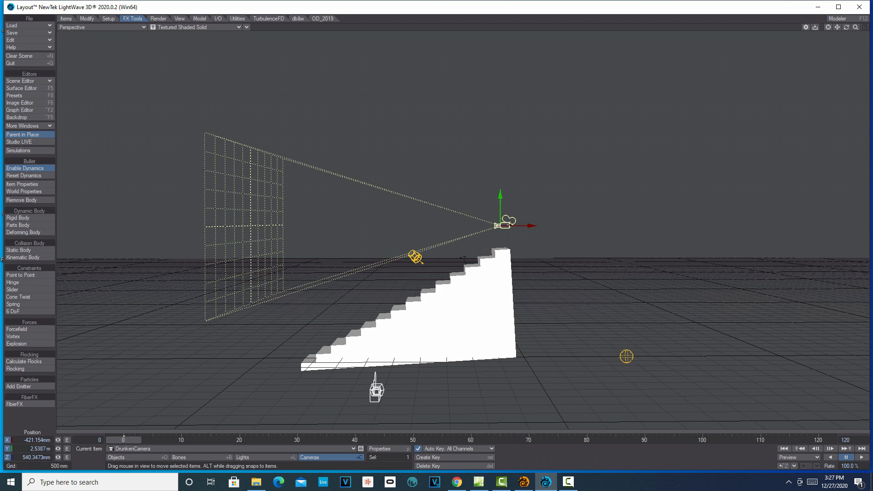
{"action": "left_click", "coordinate": [29, 219]}
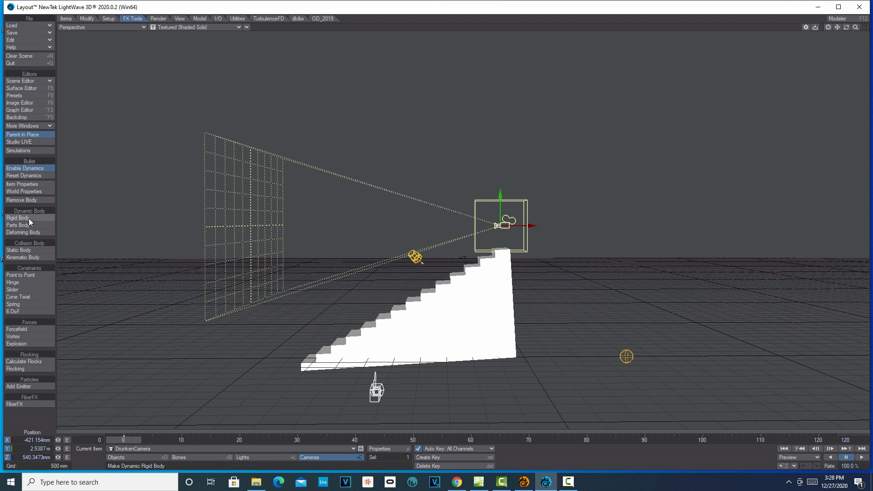
{"action": "left_click", "coordinate": [863, 458]}
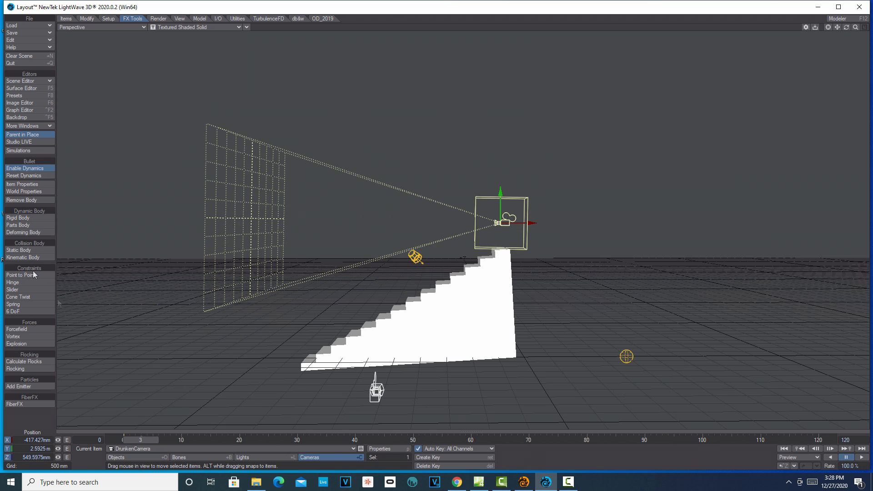
Reset the dynamics, raise DrunkenCamera to about 3.24 m on Y, and enable dynamics for its new position
{"action": "left_click", "coordinate": [32, 176]}
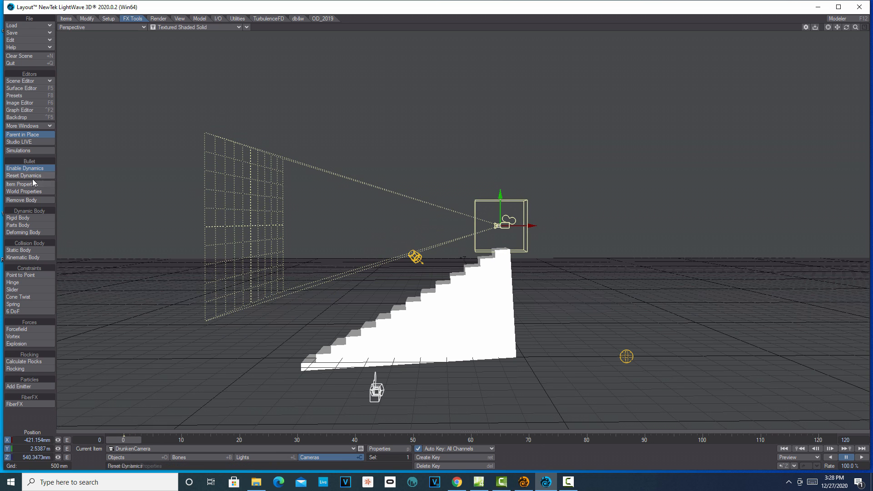
{"action": "left_click_drag", "start_coordinate": [503, 204], "coordinate": [502, 169]}
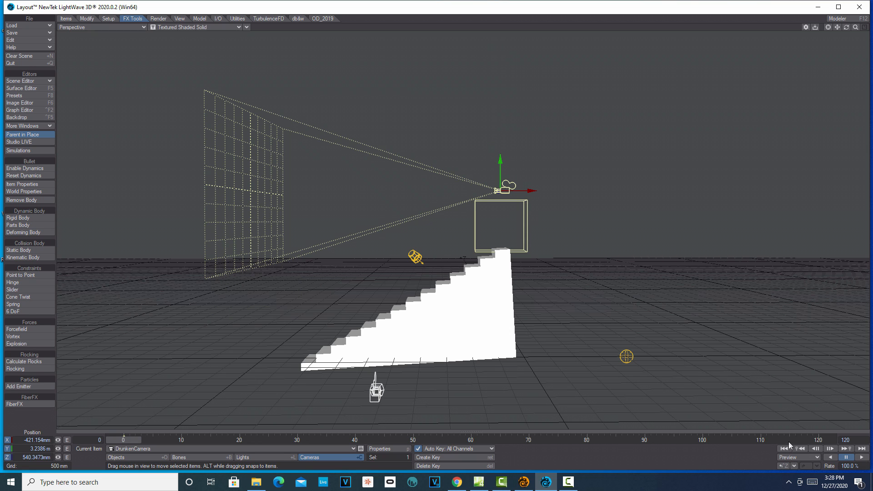
{"action": "left_click", "coordinate": [25, 170]}
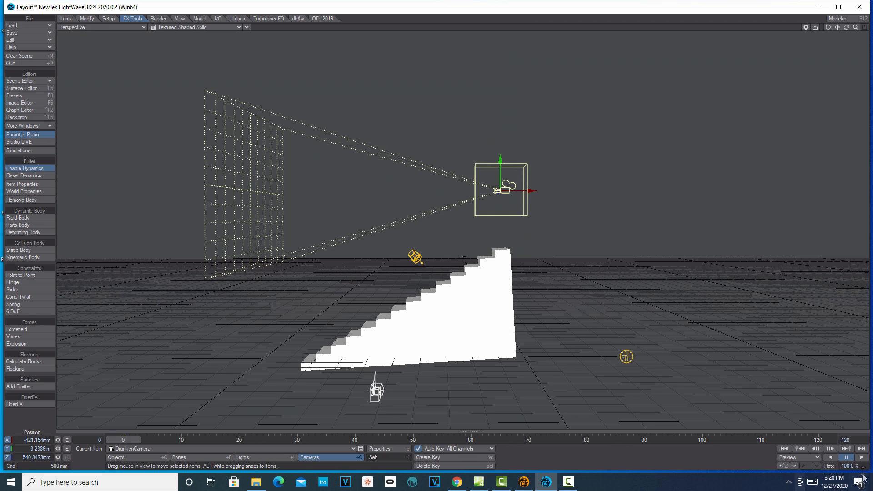
Play the camera's fall onto the stairs, pause the simulation, and return to frame 0
{"action": "left_click", "coordinate": [862, 458]}
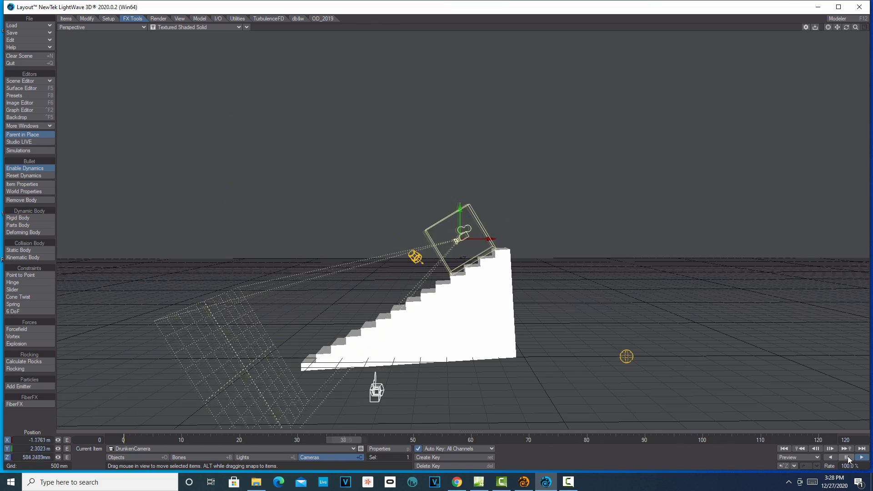
{"action": "left_click", "coordinate": [847, 457]}
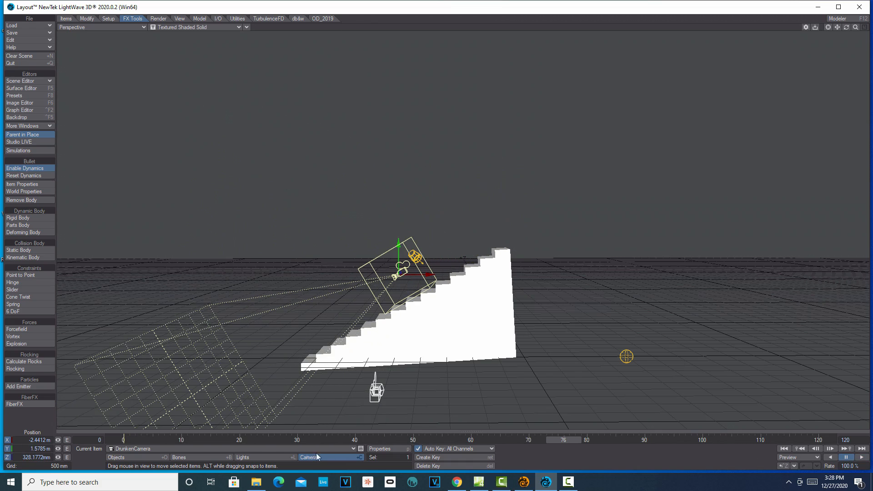
{"action": "left_click", "coordinate": [783, 449]}
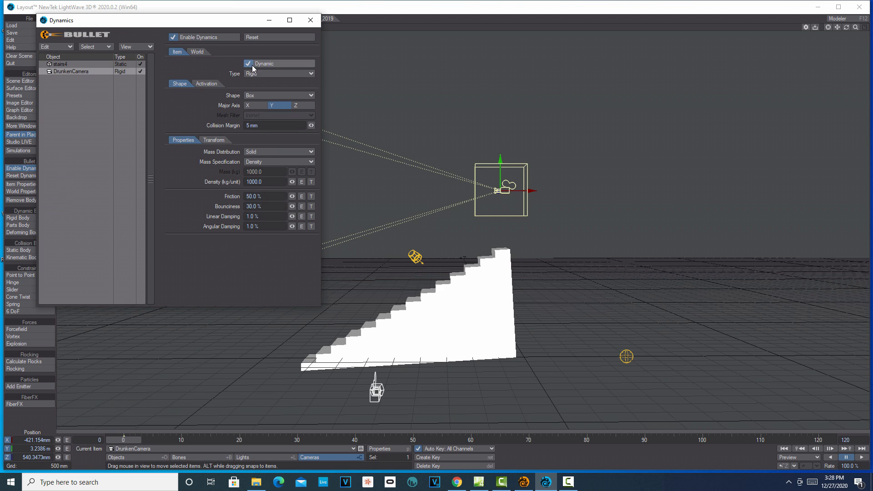
Set DrunkenCamera's collision shape to Sphere and play the simulation again
{"action": "left_click", "coordinate": [310, 96]}
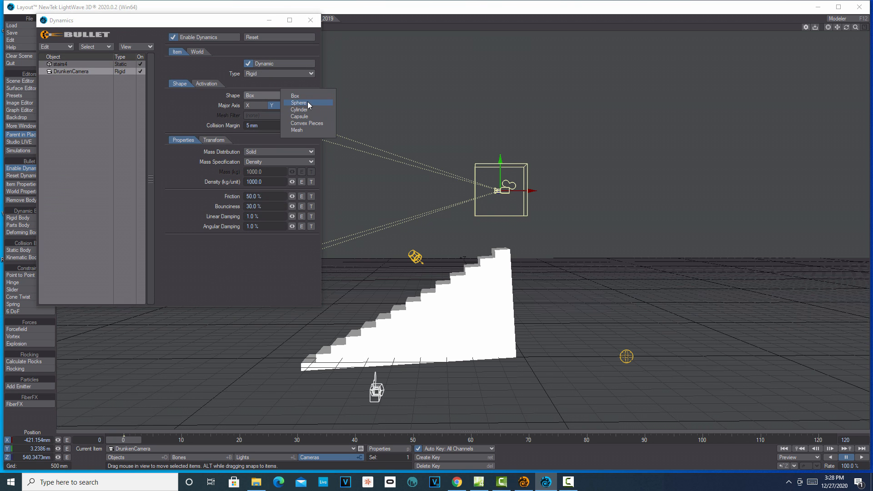
{"action": "left_click", "coordinate": [308, 103]}
{"action": "left_click_drag", "start_coordinate": [239, 21], "coordinate": [134, 245]}
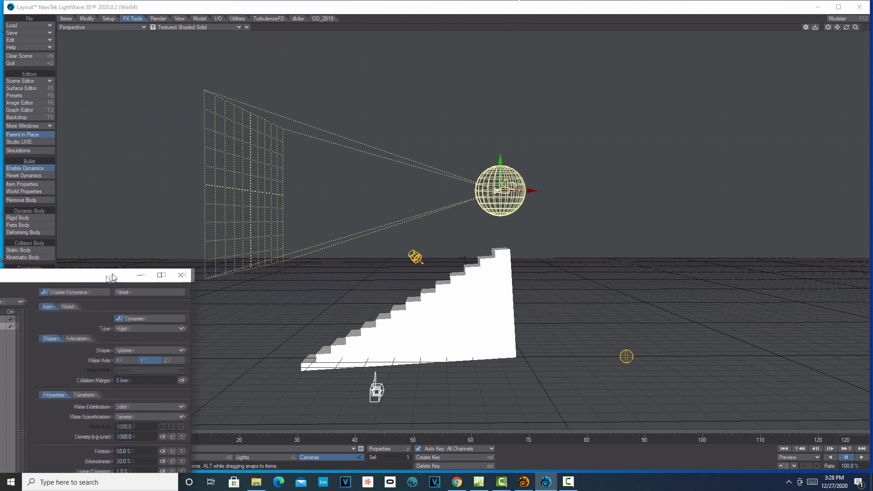
{"action": "left_click", "coordinate": [865, 459]}
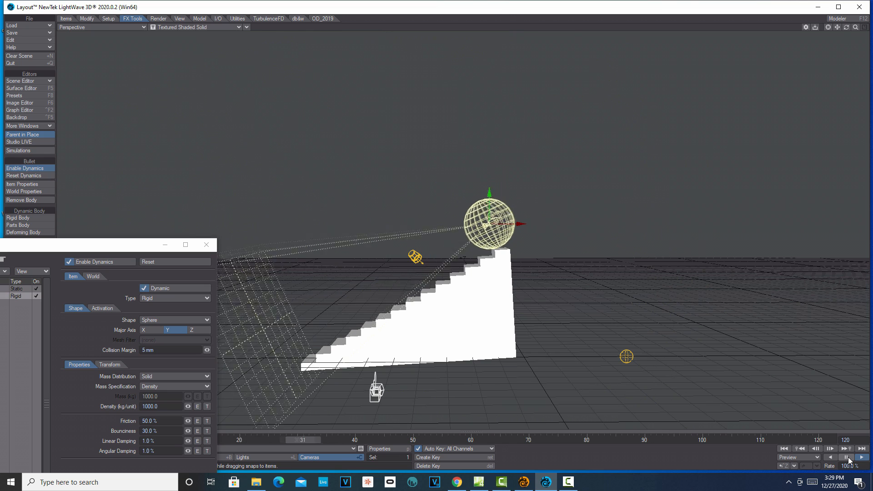
Stop the simulation at frame 0 and set DrunkenCamera's friction and bounciness to 0%
{"action": "left_click", "coordinate": [847, 458]}
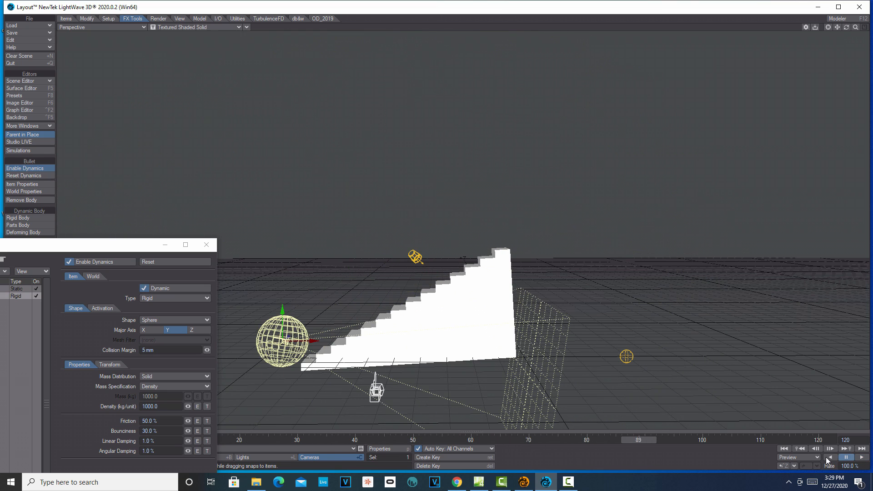
{"action": "left_click", "coordinate": [784, 448]}
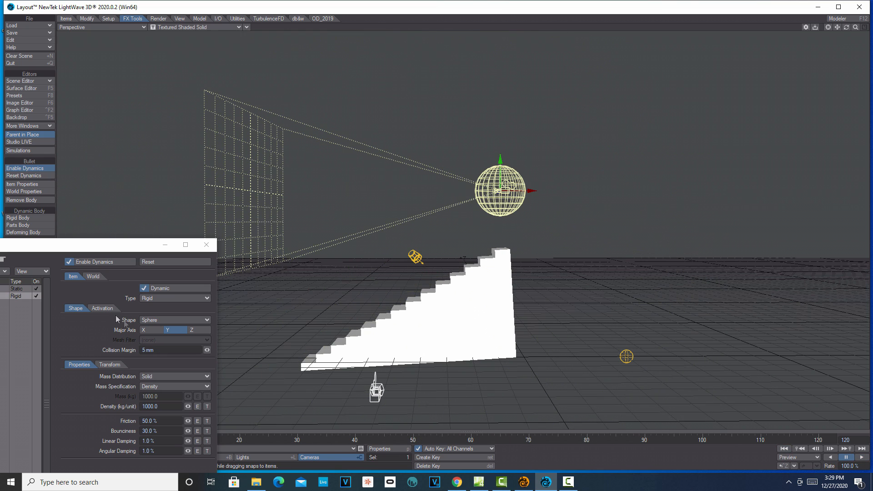
{"action": "left_click_drag", "start_coordinate": [108, 249], "coordinate": [169, 183]}
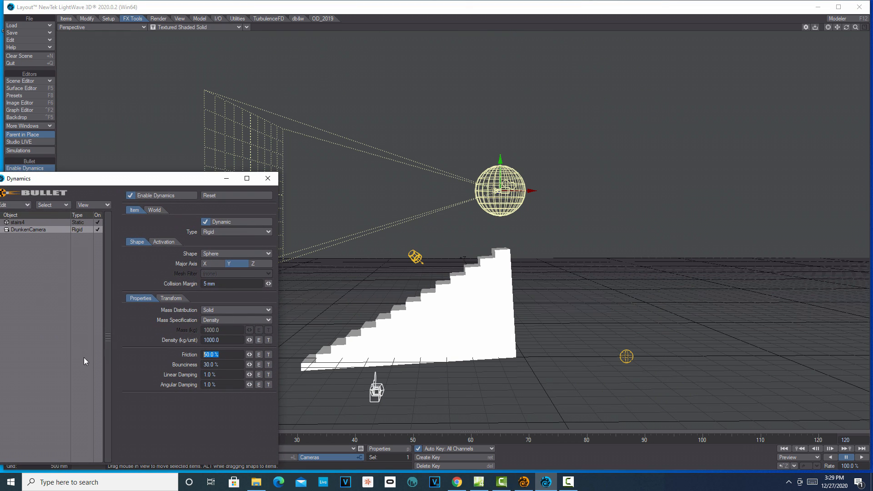
{"action": "type", "text": "0"}
{"action": "key", "text": "Tab"}
{"action": "type", "text": "0"}
{"action": "key", "text": "Return"}
Clear the Dynamics window out of the way and play the camera's fall with zero friction and bounciness
{"action": "left_click", "coordinate": [227, 178]}
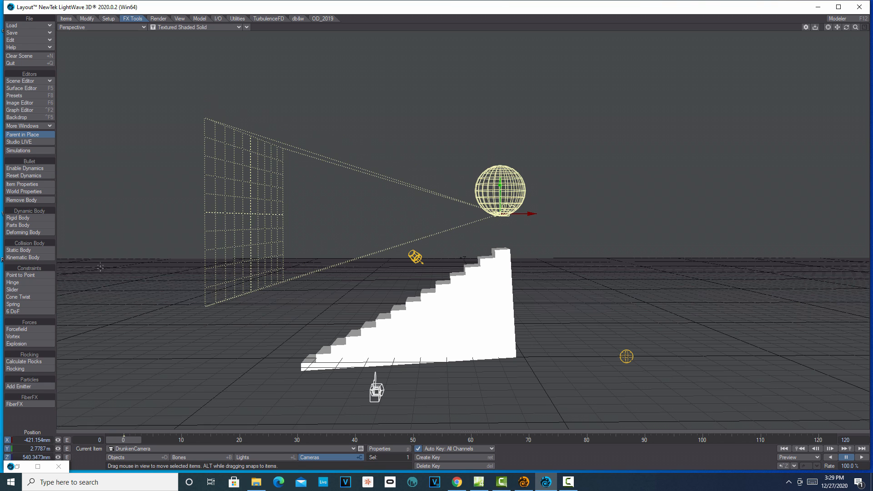
{"action": "left_click", "coordinate": [862, 458]}
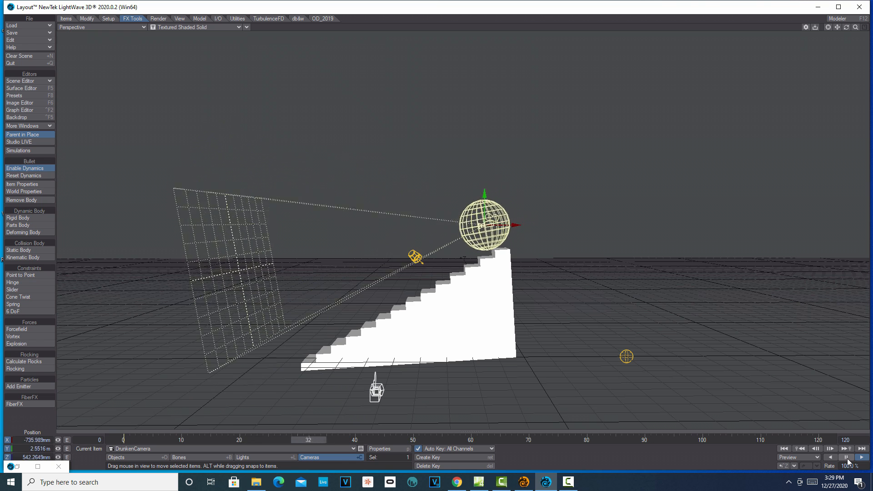
{"action": "left_click", "coordinate": [846, 458]}
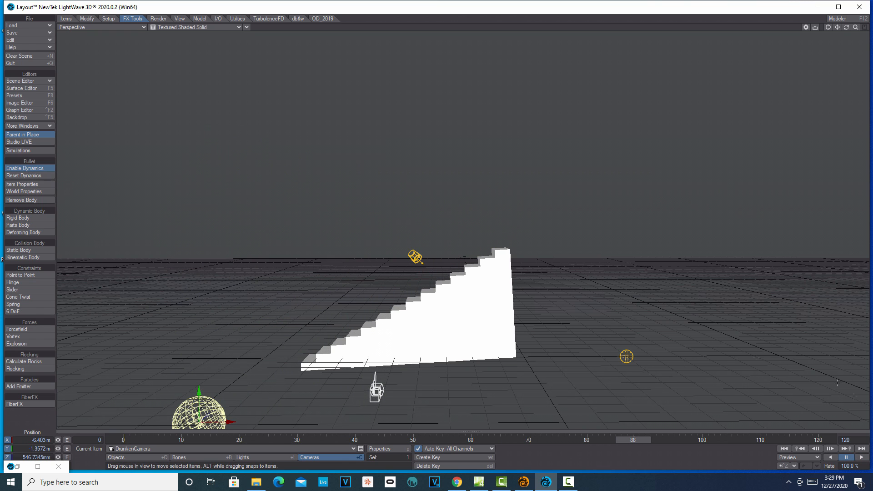
Set DrunkenCamera's friction to 30% and replay the simulation from frame 0
{"action": "left_click", "coordinate": [15, 467]}
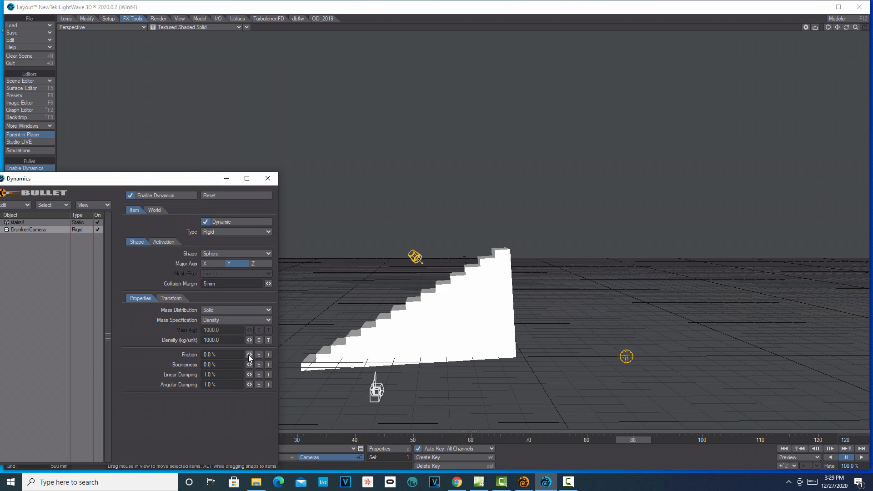
{"action": "type", "text": "30"}
{"action": "key", "text": "Tab"}
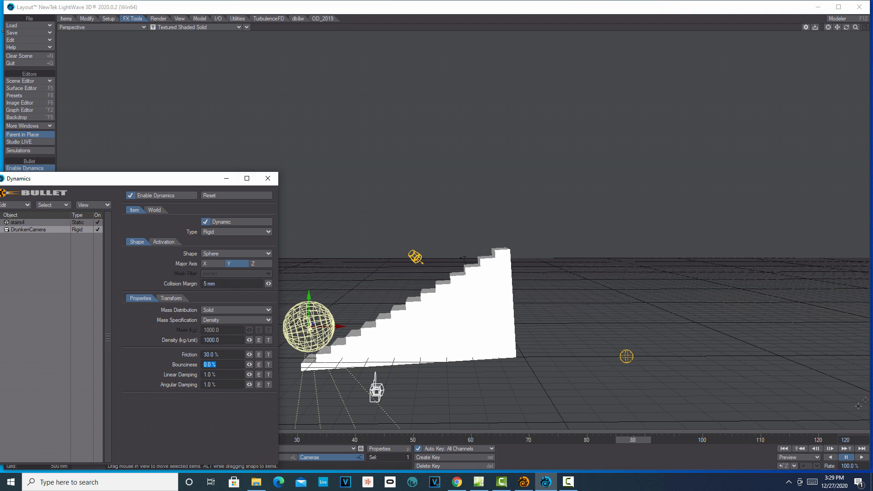
{"action": "left_click", "coordinate": [785, 449]}
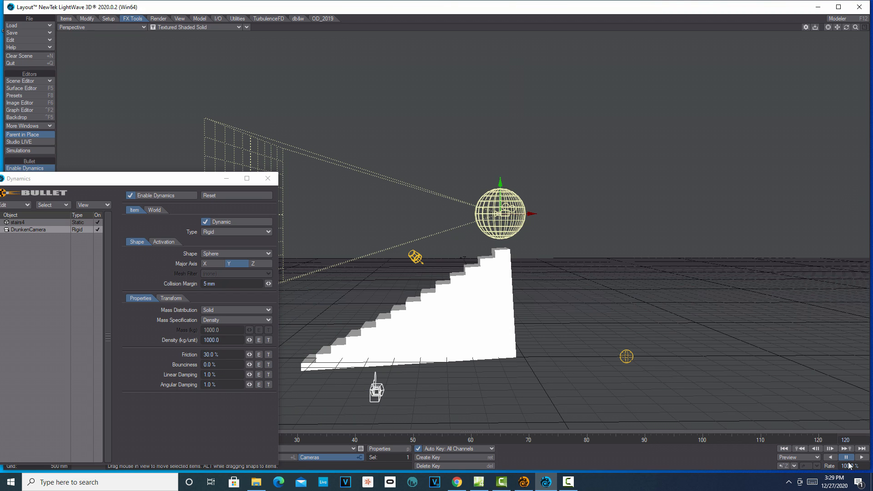
{"action": "left_click", "coordinate": [866, 458]}
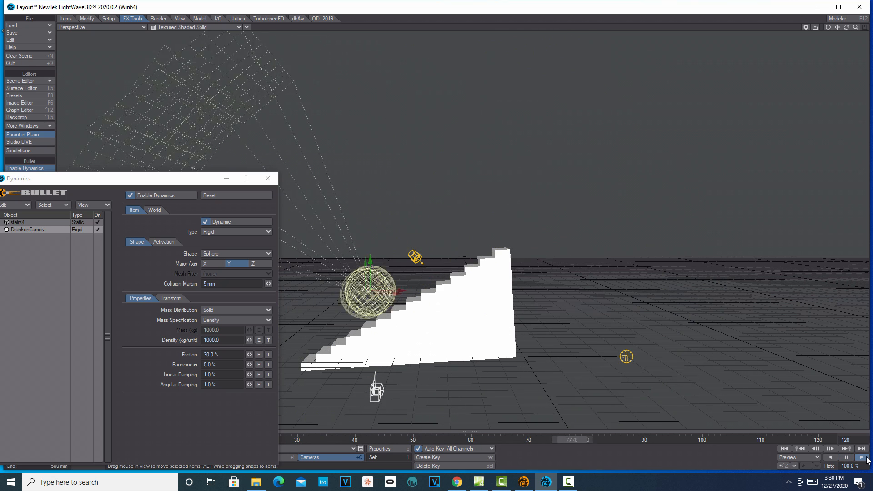
{"action": "left_click", "coordinate": [846, 457]}
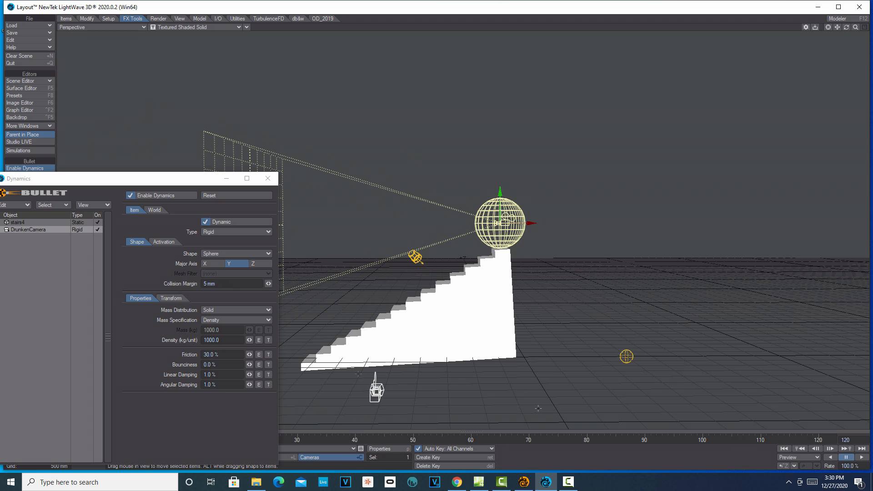
Change DrunkenCamera's collision shape to Box
{"action": "left_click", "coordinate": [261, 254]}
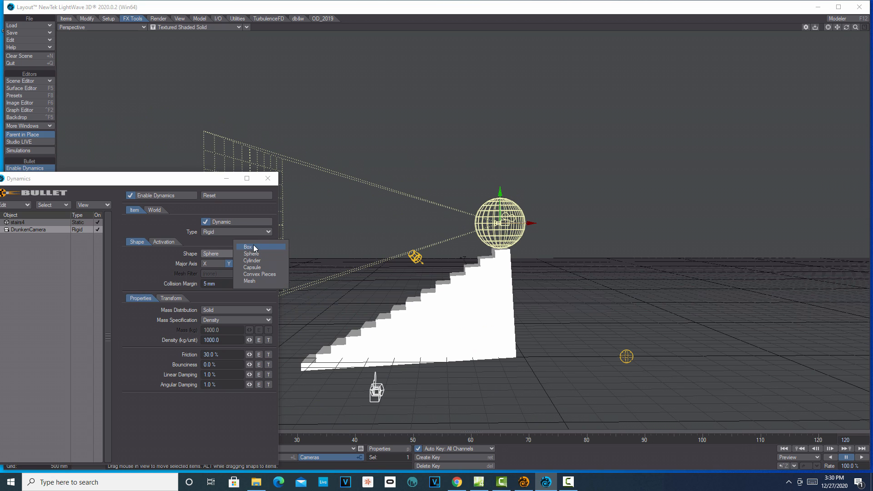
{"action": "left_click", "coordinate": [254, 247]}
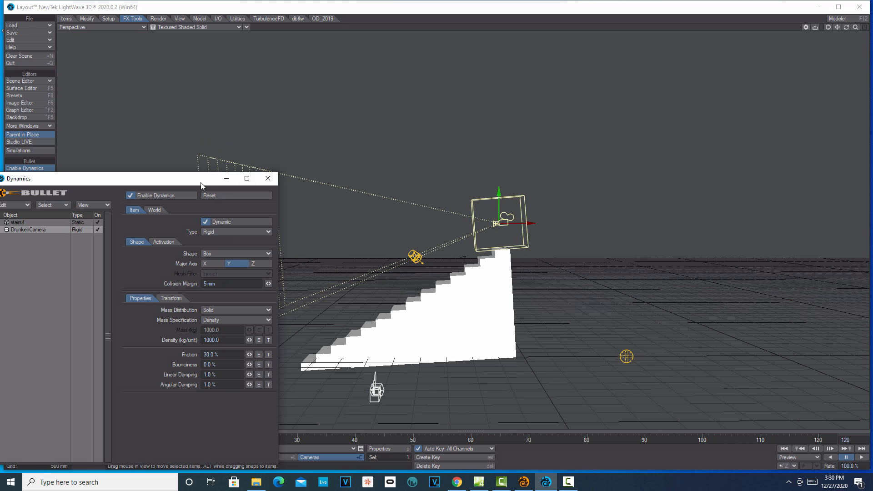
{"action": "left_click_drag", "start_coordinate": [202, 185], "coordinate": [136, 252]}
Raise DrunkenCamera on the Y axis with dynamics disabled, and re-enable dynamics to play the fall
{"action": "left_click", "coordinate": [44, 169]}
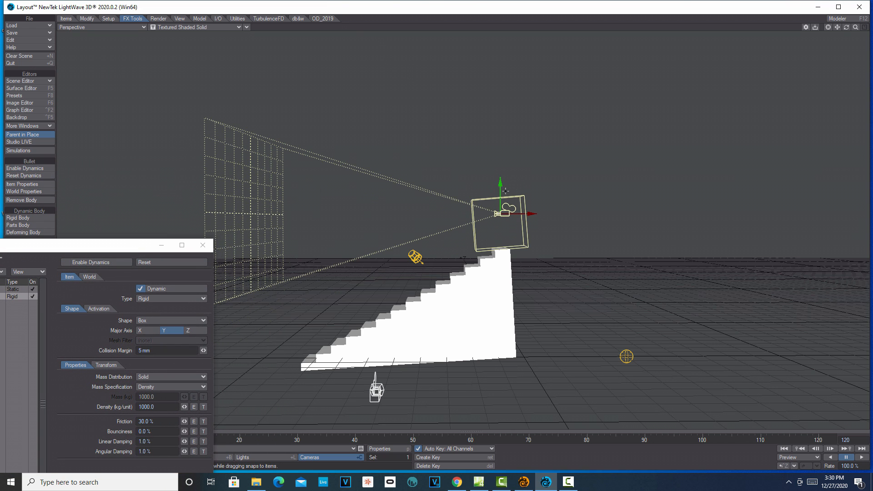
{"action": "left_click_drag", "start_coordinate": [501, 183], "coordinate": [501, 155]}
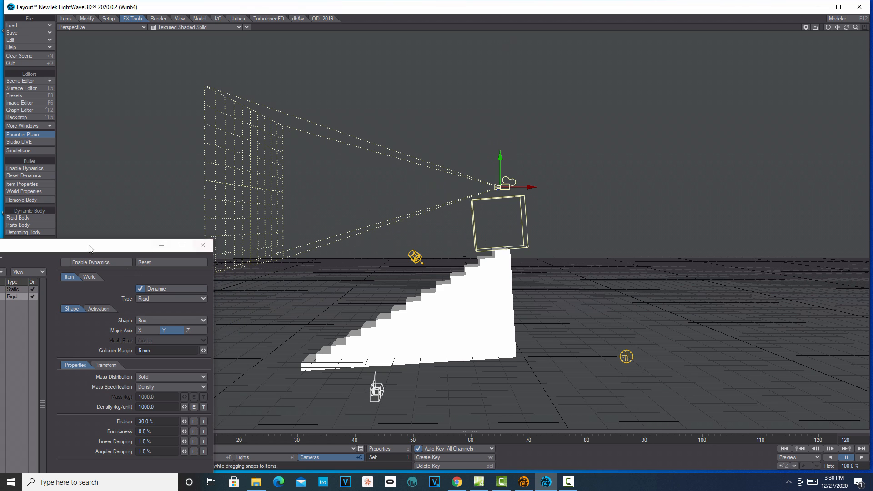
{"action": "left_click", "coordinate": [23, 169]}
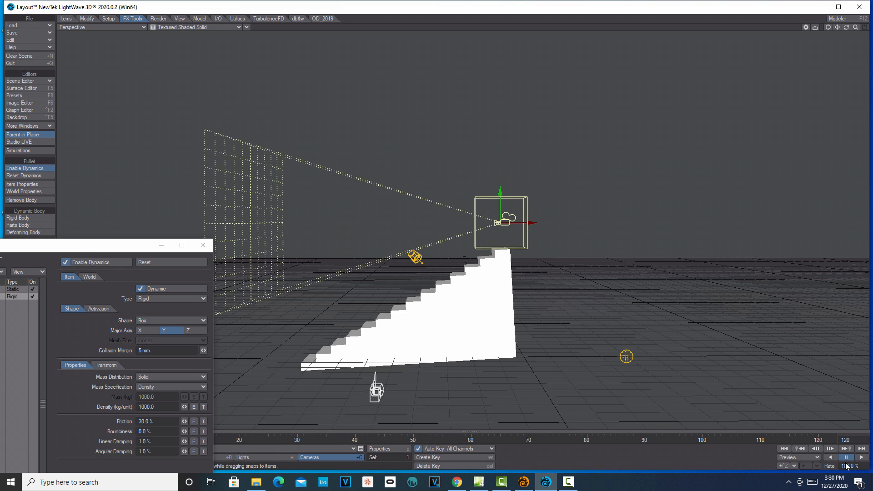
{"action": "left_click", "coordinate": [861, 459]}
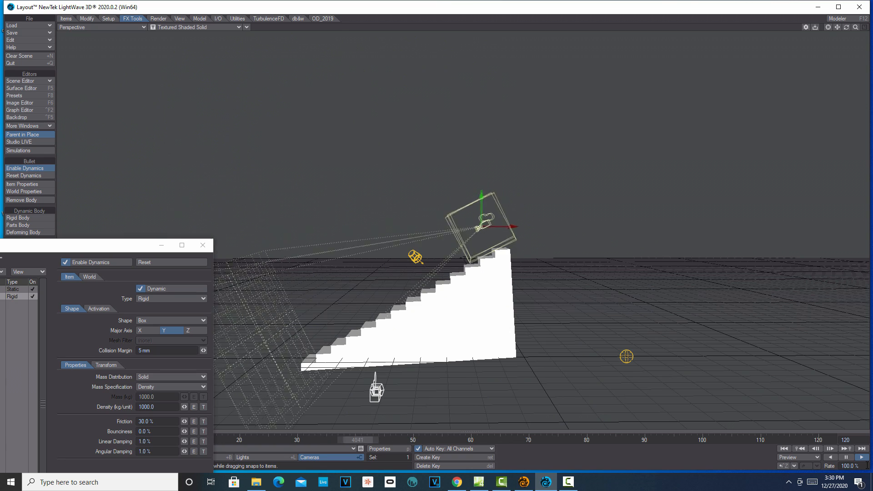
{"action": "left_click", "coordinate": [841, 460]}
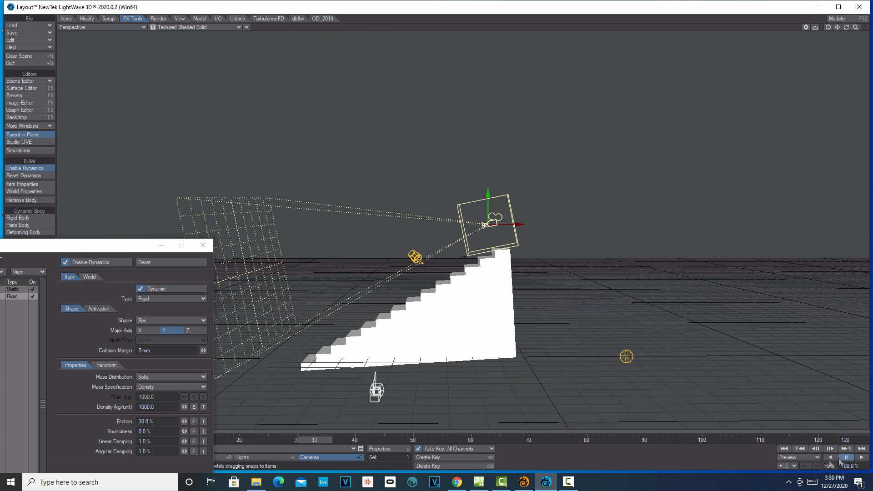
Set the box-shaped camera's friction to 0% and play the simulation from frame 0
{"action": "left_click", "coordinate": [164, 421]}
{"action": "type", "text": "0"}
{"action": "key", "text": "Tab"}
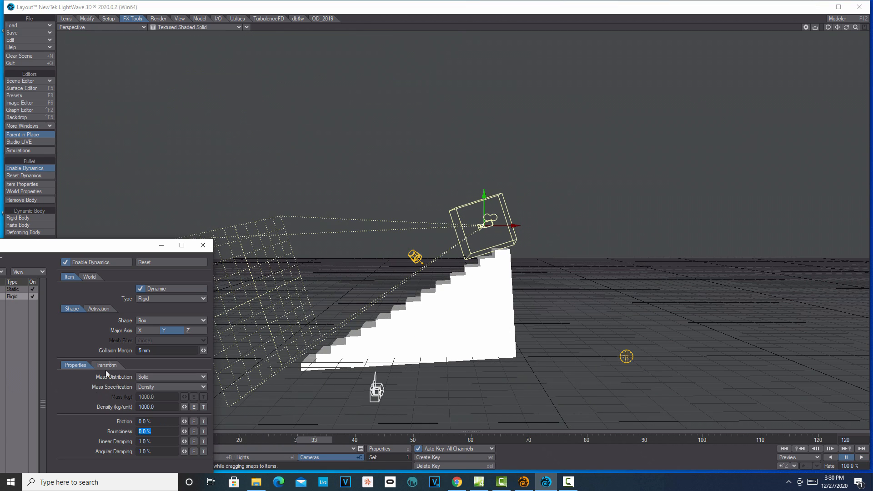
{"action": "left_click", "coordinate": [788, 450]}
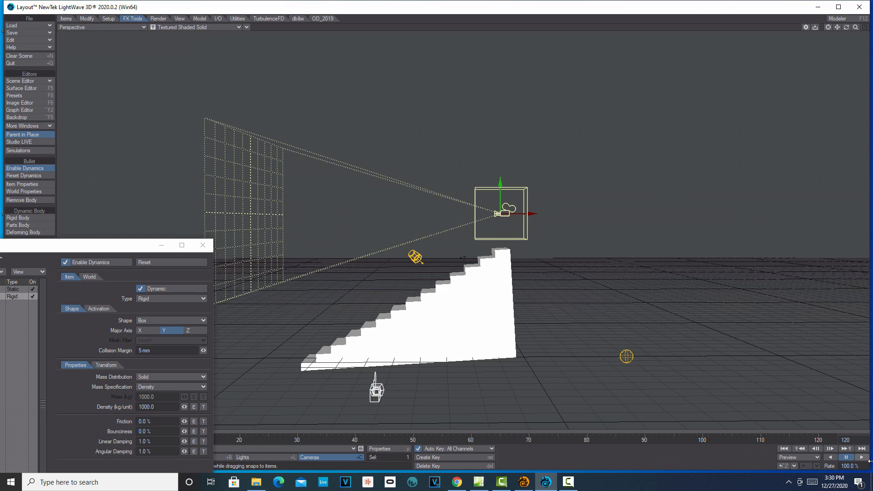
{"action": "left_click", "coordinate": [862, 457]}
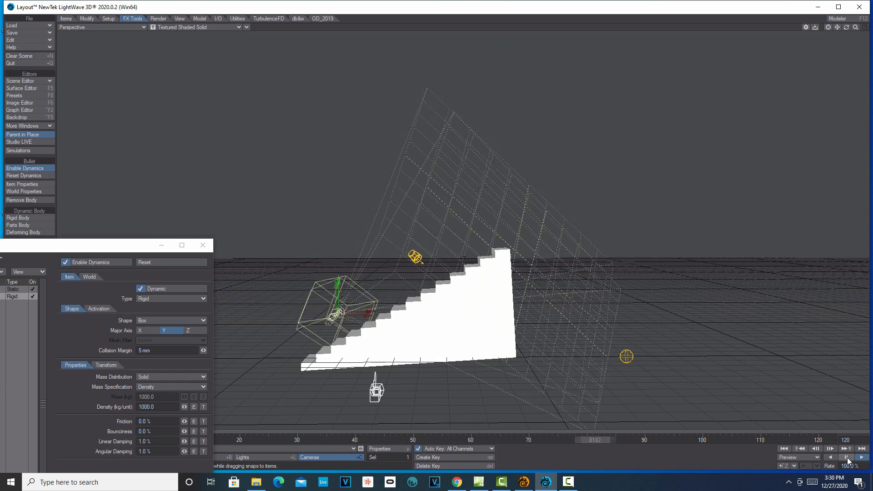
{"action": "left_click", "coordinate": [847, 457]}
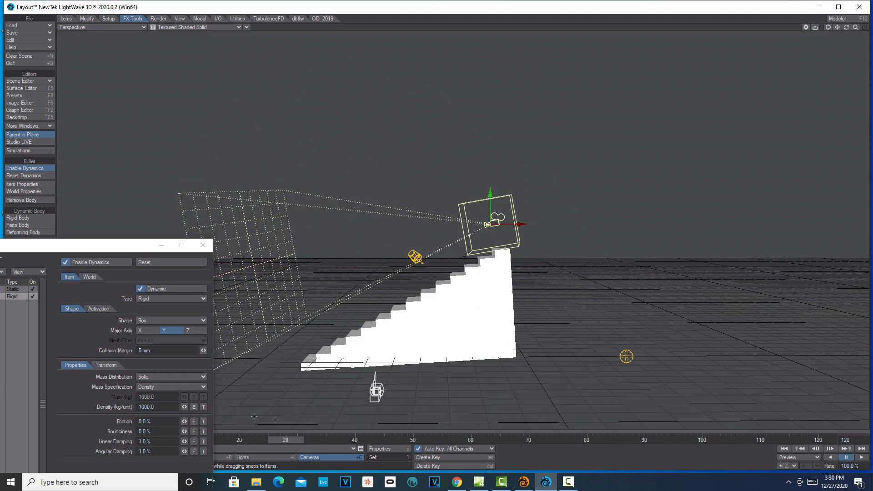
Set DrunkenCamera's density to 100 kg/unit, replay the simulation, and return to frame 0
{"action": "left_click", "coordinate": [160, 406]}
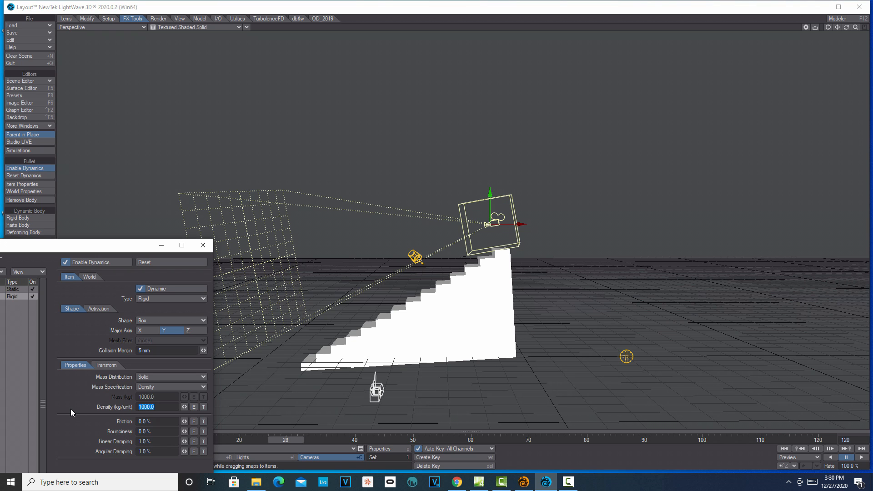
{"action": "type", "text": "100"}
{"action": "key", "text": "Tab"}
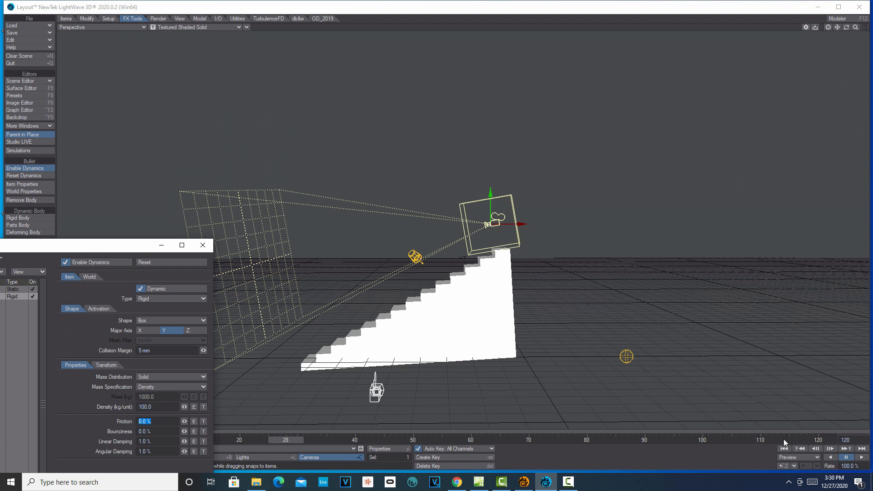
{"action": "left_click", "coordinate": [862, 458]}
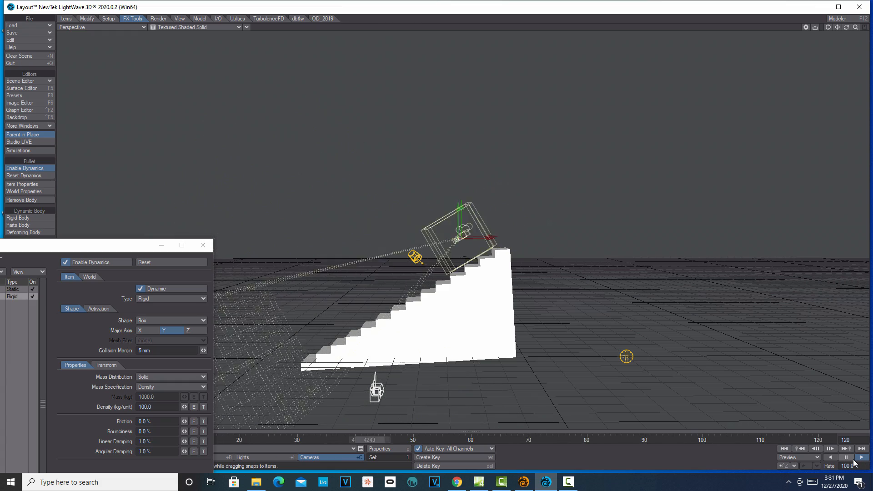
{"action": "left_click", "coordinate": [847, 458]}
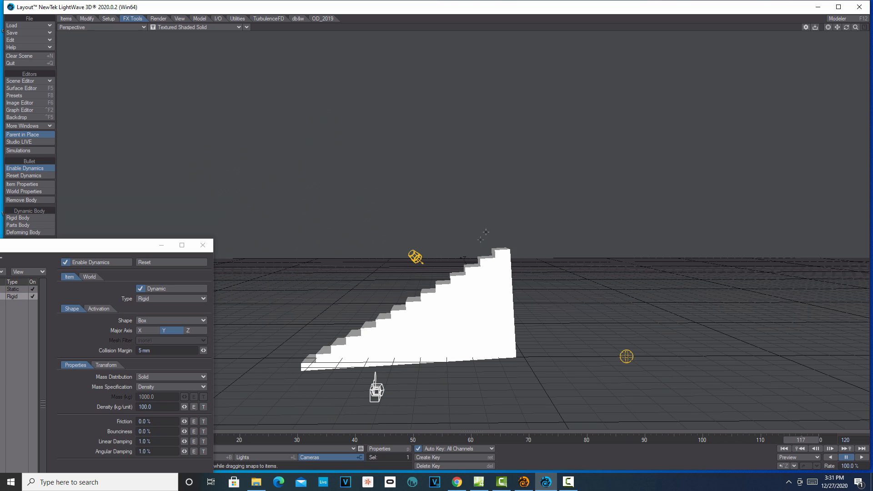
{"action": "left_click", "coordinate": [790, 450]}
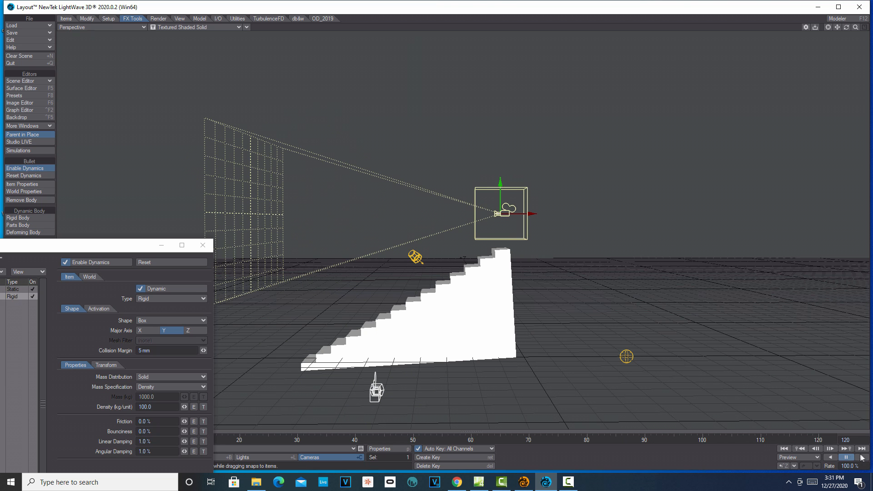
{"action": "left_click", "coordinate": [866, 459]}
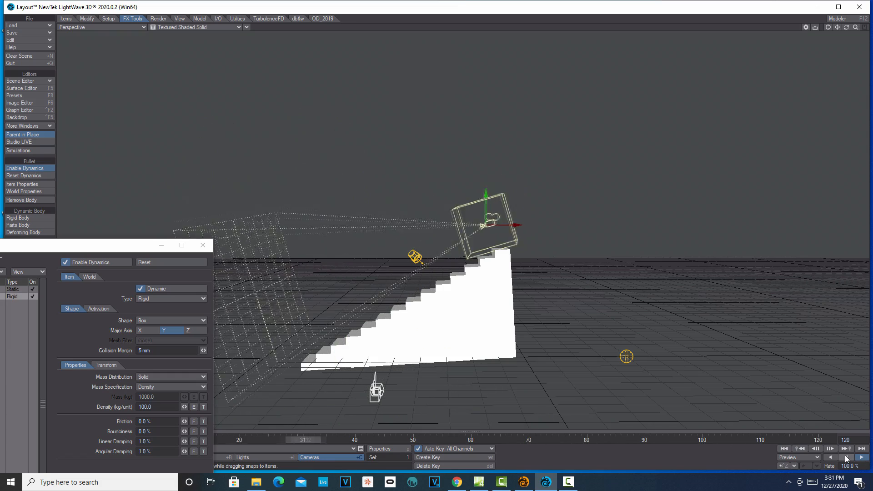
{"action": "left_click", "coordinate": [846, 458]}
{"action": "left_click", "coordinate": [790, 450]}
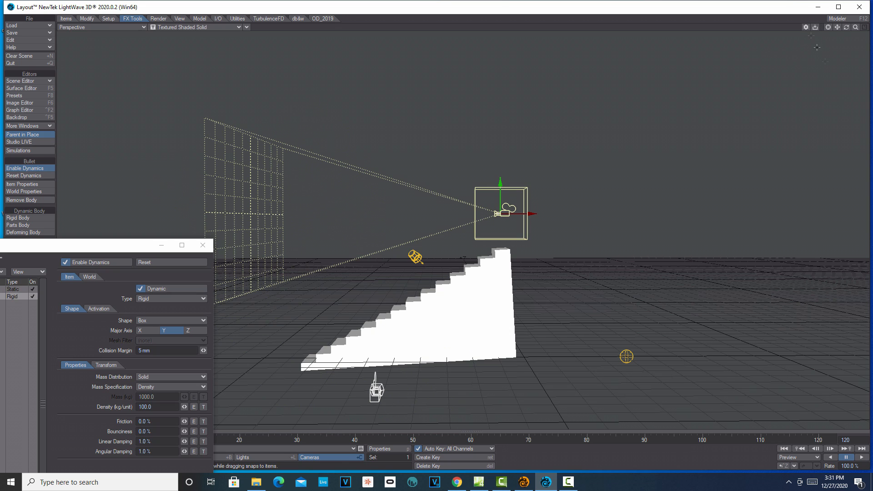
Add a new ground plane object to the stairs scene
{"action": "left_click_drag", "start_coordinate": [103, 247], "coordinate": [669, 350]}
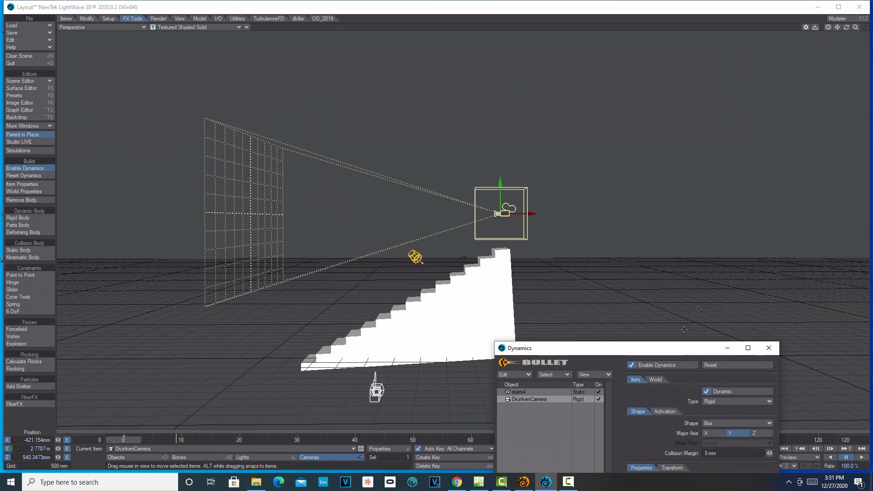
{"action": "left_click_drag", "start_coordinate": [847, 27], "coordinate": [819, 31]}
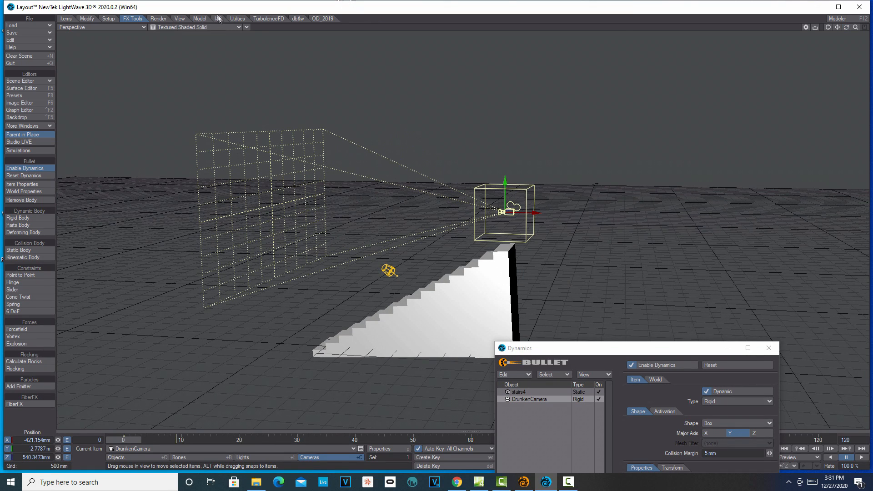
{"action": "left_click", "coordinate": [199, 18]}
{"action": "left_click", "coordinate": [22, 178]}
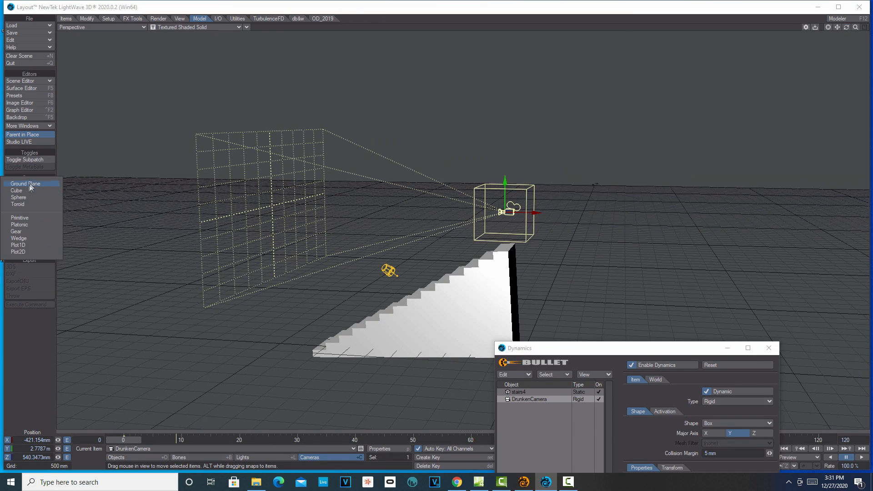
{"action": "left_click", "coordinate": [25, 184]}
{"action": "left_click", "coordinate": [306, 260]}
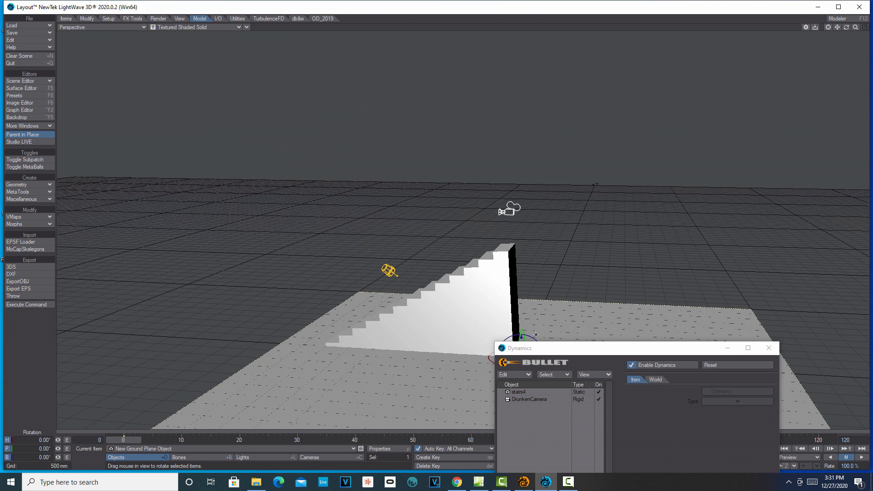
Rotate the ground plane upright as a wall and move it to about 3.13 m on Z
{"action": "left_click_drag", "start_coordinate": [683, 352], "coordinate": [157, 57]}
{"action": "left_click_drag", "start_coordinate": [523, 338], "coordinate": [541, 311]}
{"action": "key", "text": "t"}
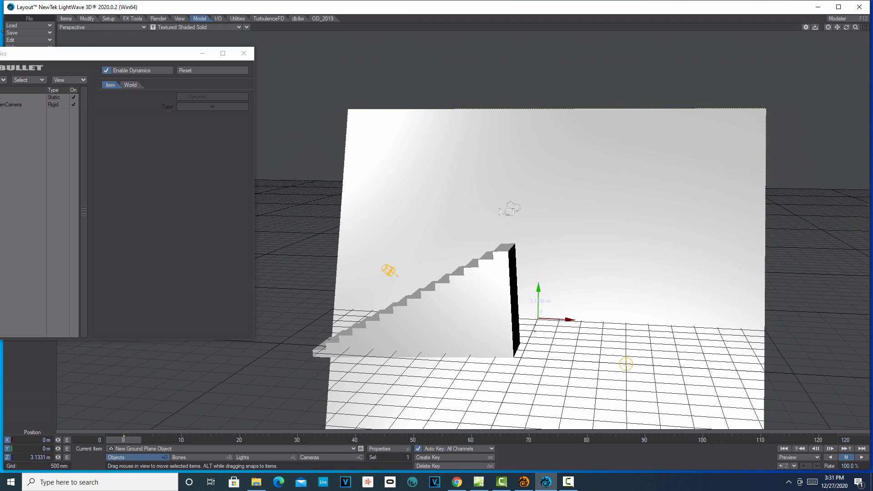
{"action": "left_click_drag", "start_coordinate": [847, 27], "coordinate": [755, 18]}
Adjust the upright plane and reposition it beside the stairs at about -7.5 mm on Y and 1.33 m on Z
{"action": "left_click_drag", "start_coordinate": [655, 368], "coordinate": [646, 359]}
{"action": "key", "text": "y"}
{"action": "left_click_drag", "start_coordinate": [567, 370], "coordinate": [575, 362]}
{"action": "key", "text": "shift+h"}
{"action": "key", "text": "t"}
{"action": "left_click_drag", "start_coordinate": [668, 304], "coordinate": [658, 304]}
{"action": "left_click_drag", "start_coordinate": [846, 28], "coordinate": [844, 2]}
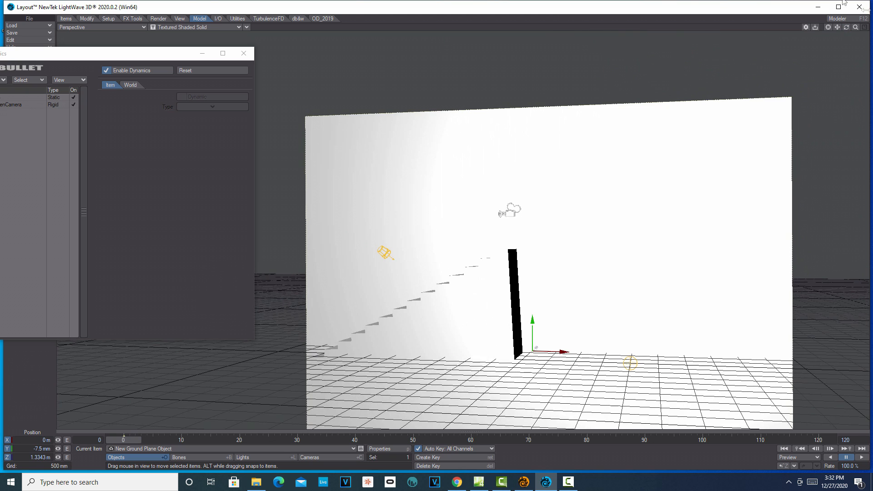
Set the Ground Plane surface's specular to 0% in the Surface Editor
{"action": "left_click", "coordinate": [241, 55]}
{"action": "left_click", "coordinate": [134, 20]}
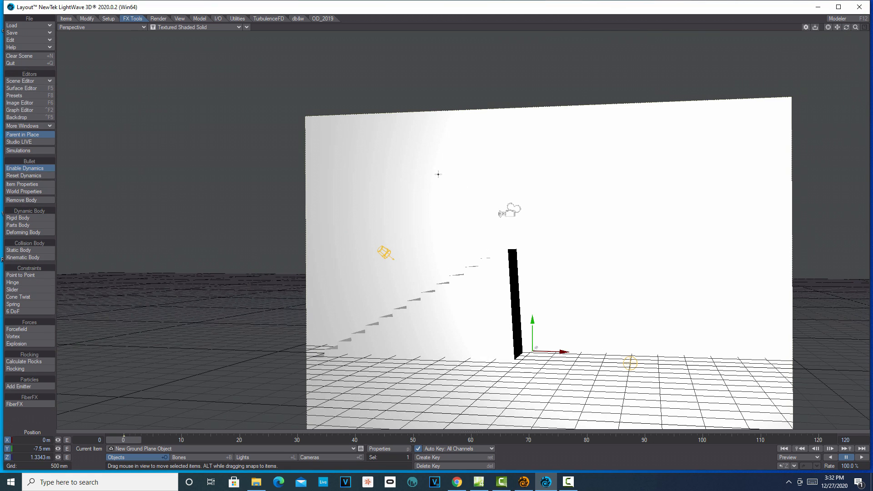
{"action": "left_click", "coordinate": [21, 87]}
{"action": "left_click_drag", "start_coordinate": [840, 146], "coordinate": [818, 52]}
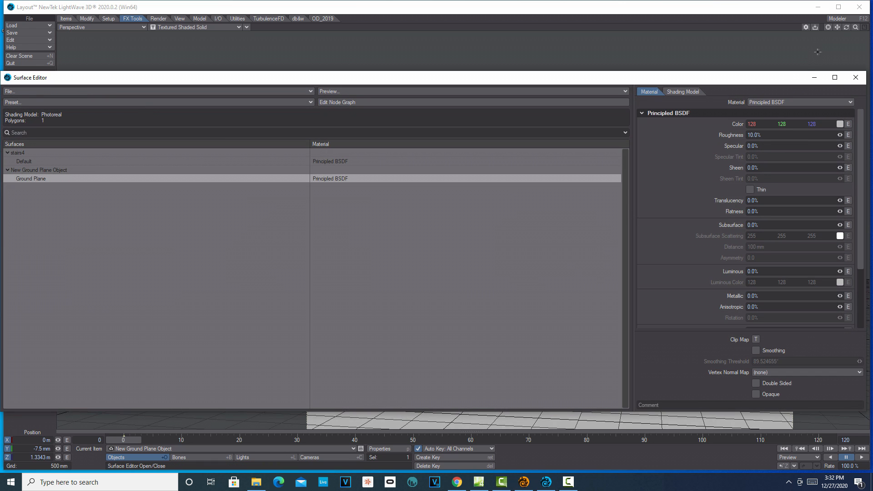
{"action": "left_click", "coordinate": [815, 78]}
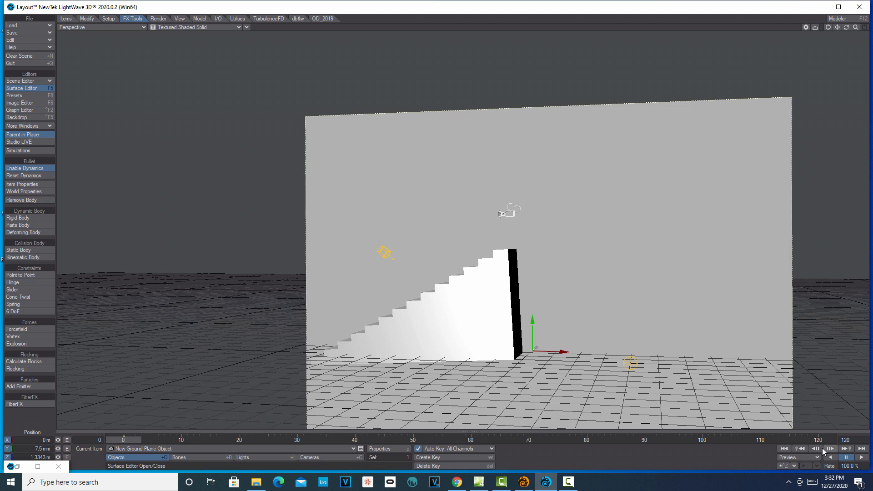
Make the upright ground plane a static Bullet collision body and play the simulation from frame 0
{"action": "left_click_drag", "start_coordinate": [847, 29], "coordinate": [828, 29]}
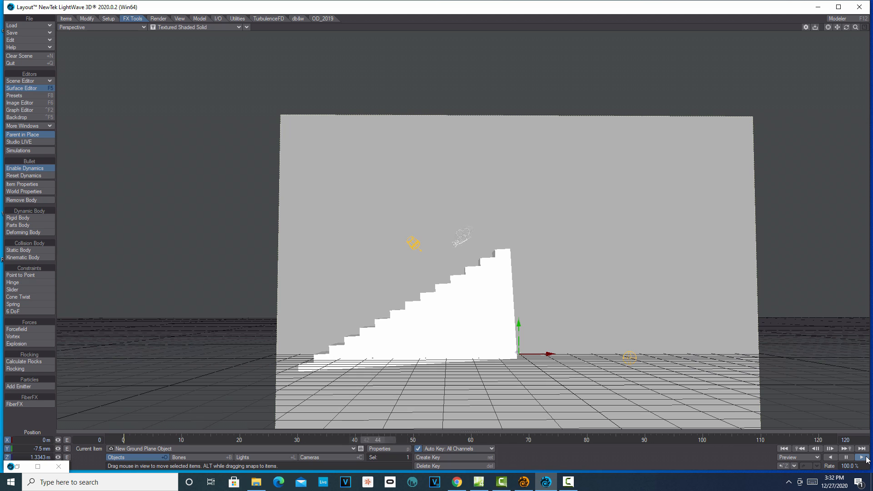
{"action": "left_click", "coordinate": [847, 457]}
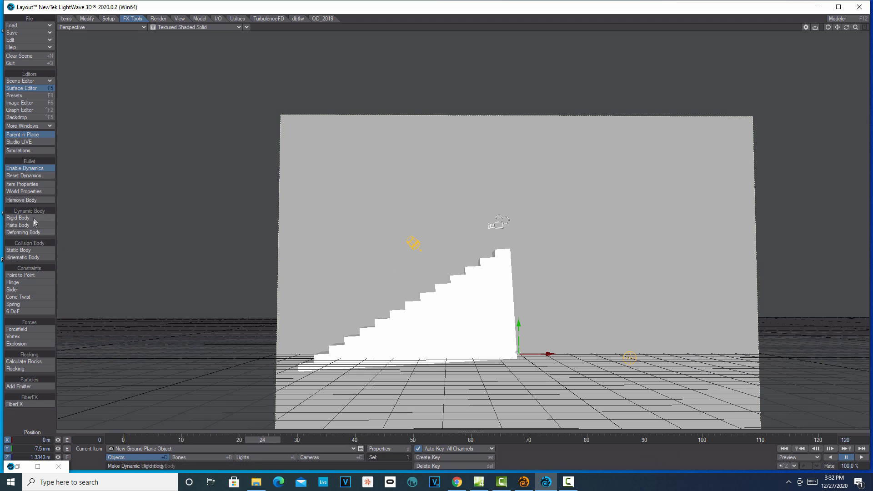
{"action": "left_click", "coordinate": [31, 184]}
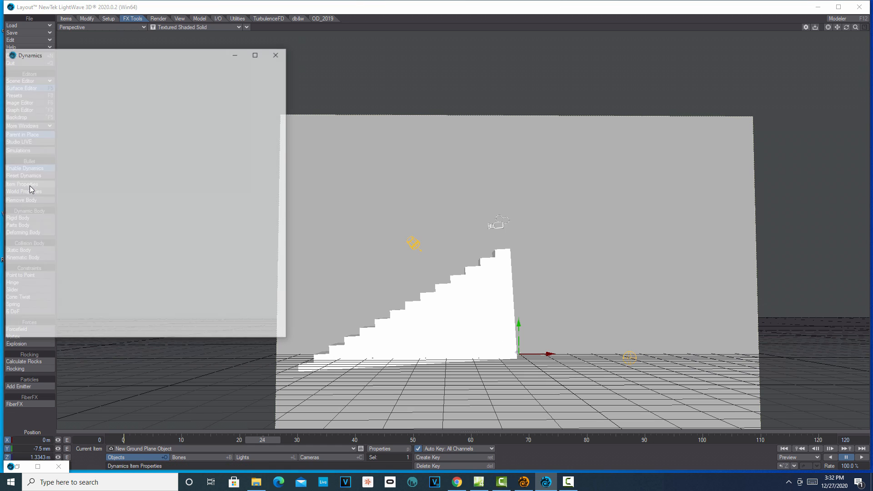
{"action": "left_click", "coordinate": [236, 54]}
{"action": "left_click", "coordinate": [785, 448]}
{"action": "left_click", "coordinate": [862, 457]}
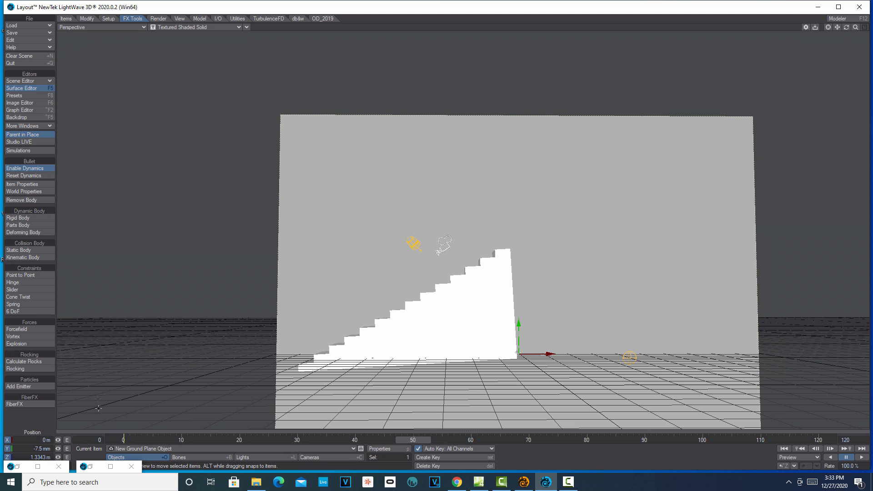
Close the Surface Editor and set DrunkenCamera's density to 500 kg/unit in its dynamics properties
{"action": "left_click", "coordinate": [17, 467]}
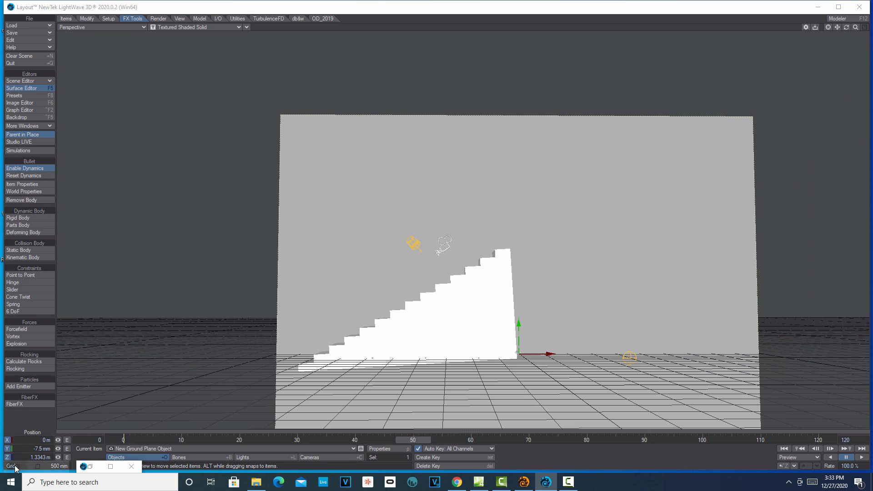
{"action": "left_click", "coordinate": [856, 78]}
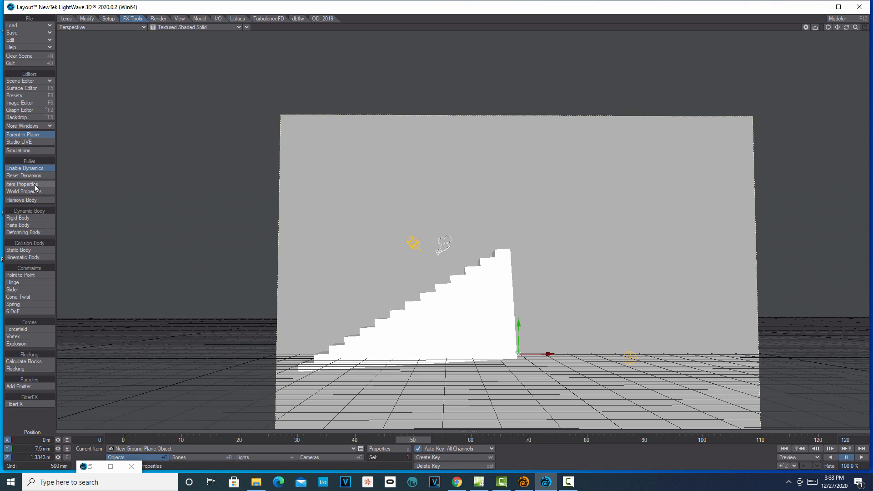
{"action": "left_click", "coordinate": [91, 467]}
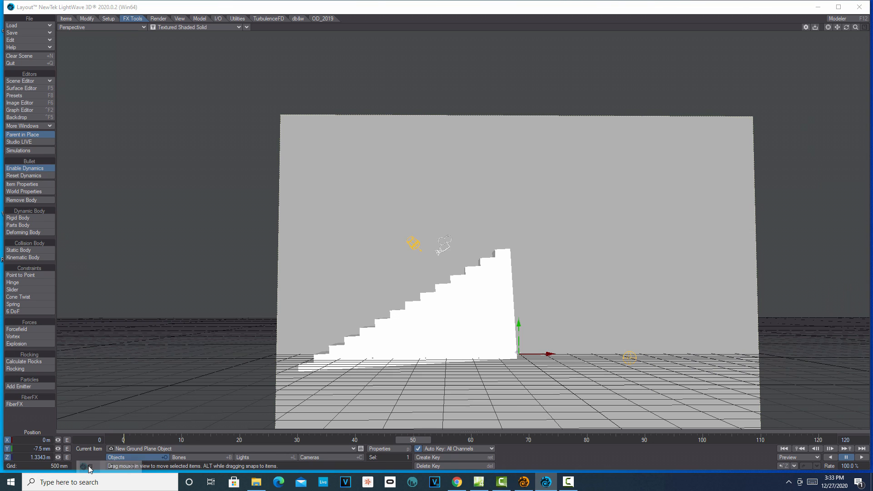
{"action": "right_click", "coordinate": [237, 214]}
{"action": "left_click", "coordinate": [178, 220]}
{"action": "left_click", "coordinate": [51, 112]}
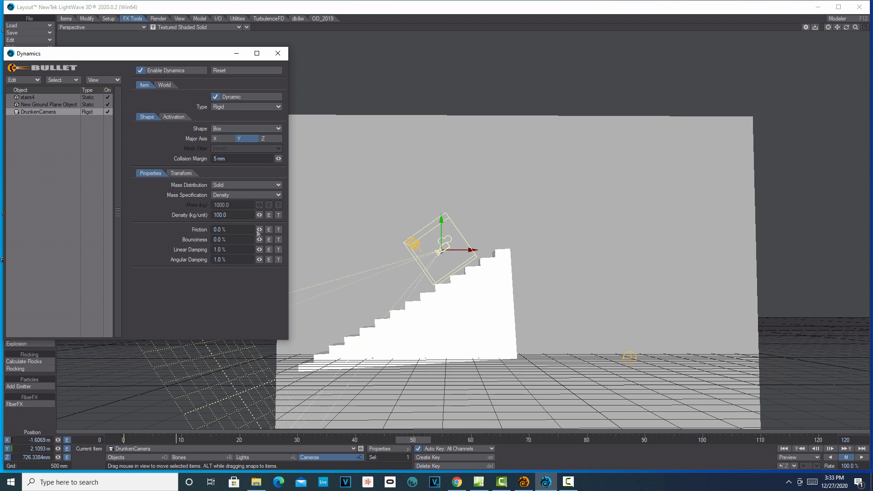
{"action": "type", "text": "500"}
{"action": "key", "text": "Tab"}
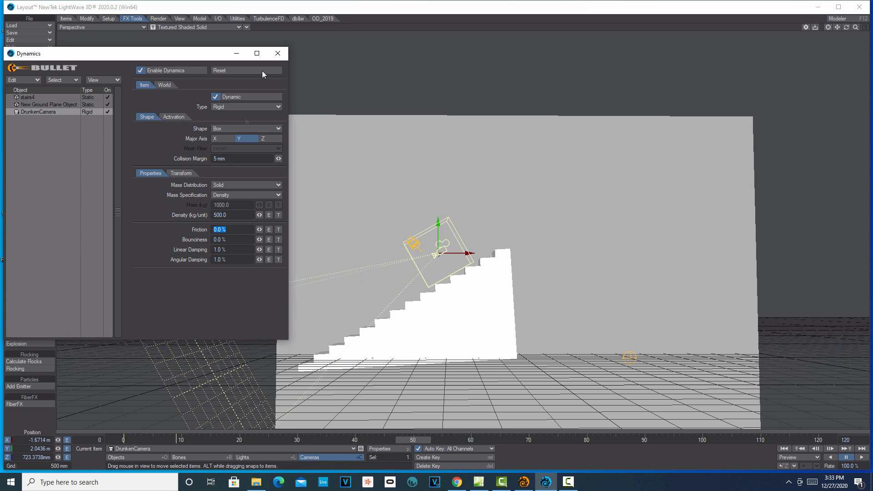
Play the camera's tumble from frame 0, then stop playback and return to frame 0
{"action": "left_click", "coordinate": [236, 53]}
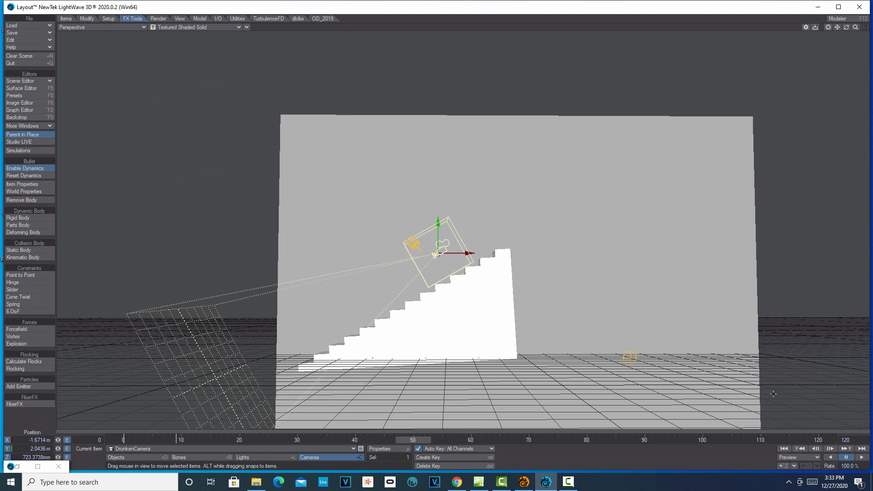
{"action": "left_click", "coordinate": [786, 445]}
{"action": "left_click", "coordinate": [862, 458]}
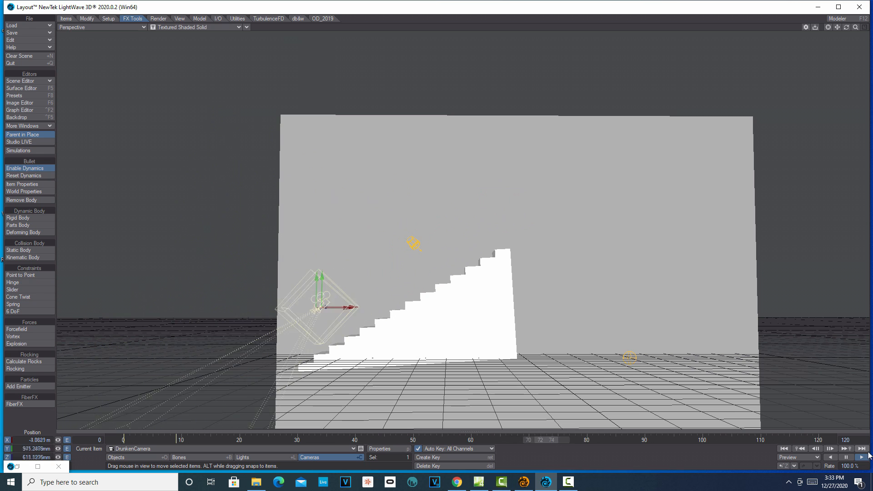
{"action": "left_click", "coordinate": [847, 457]}
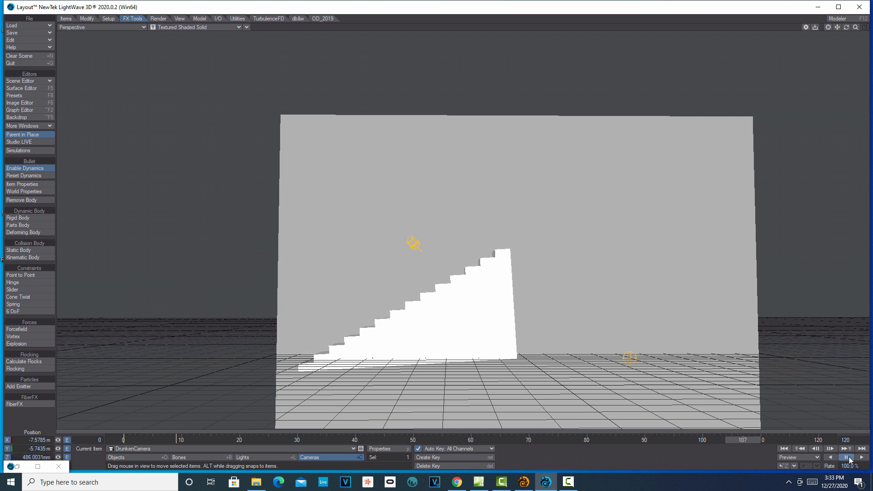
{"action": "left_click", "coordinate": [786, 448]}
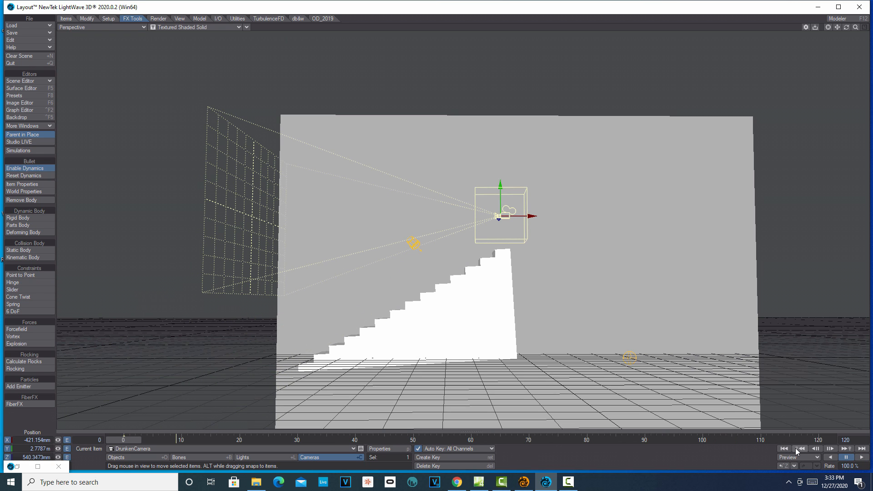